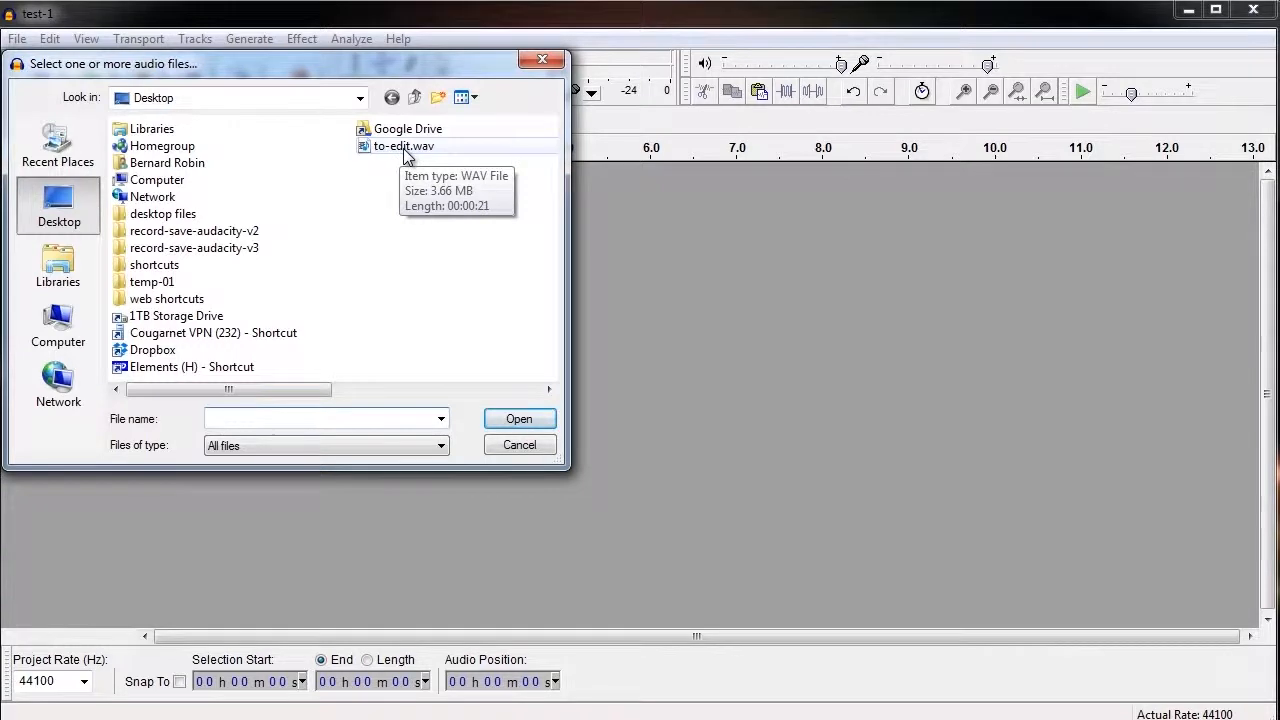
Import to-edit.wav from the Desktop, making a copy of the file before editing
click(404, 148)
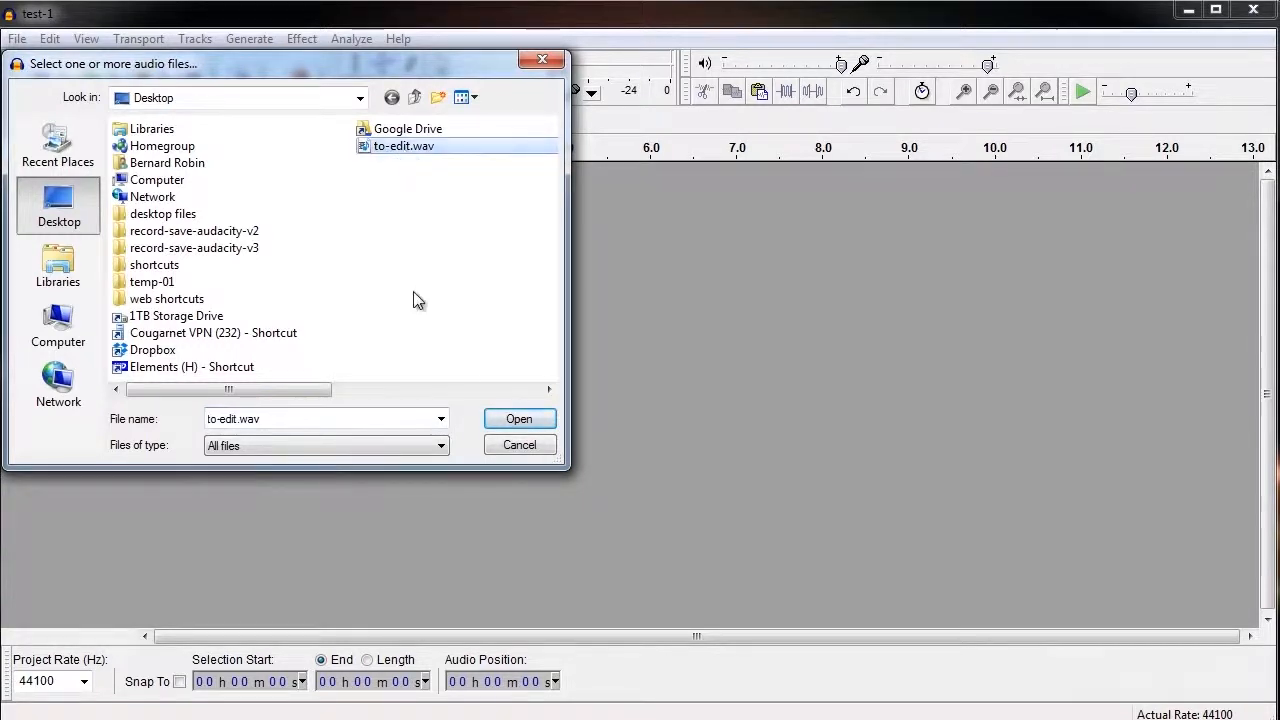
click(518, 419)
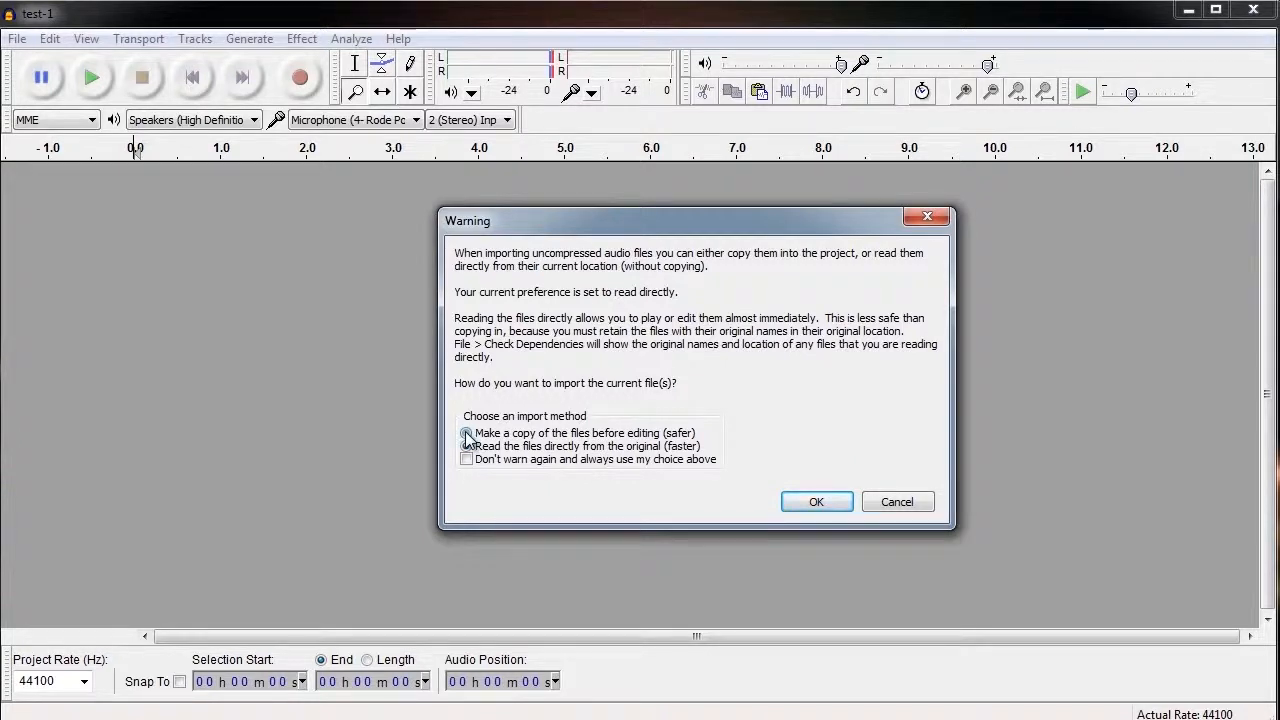
click(817, 503)
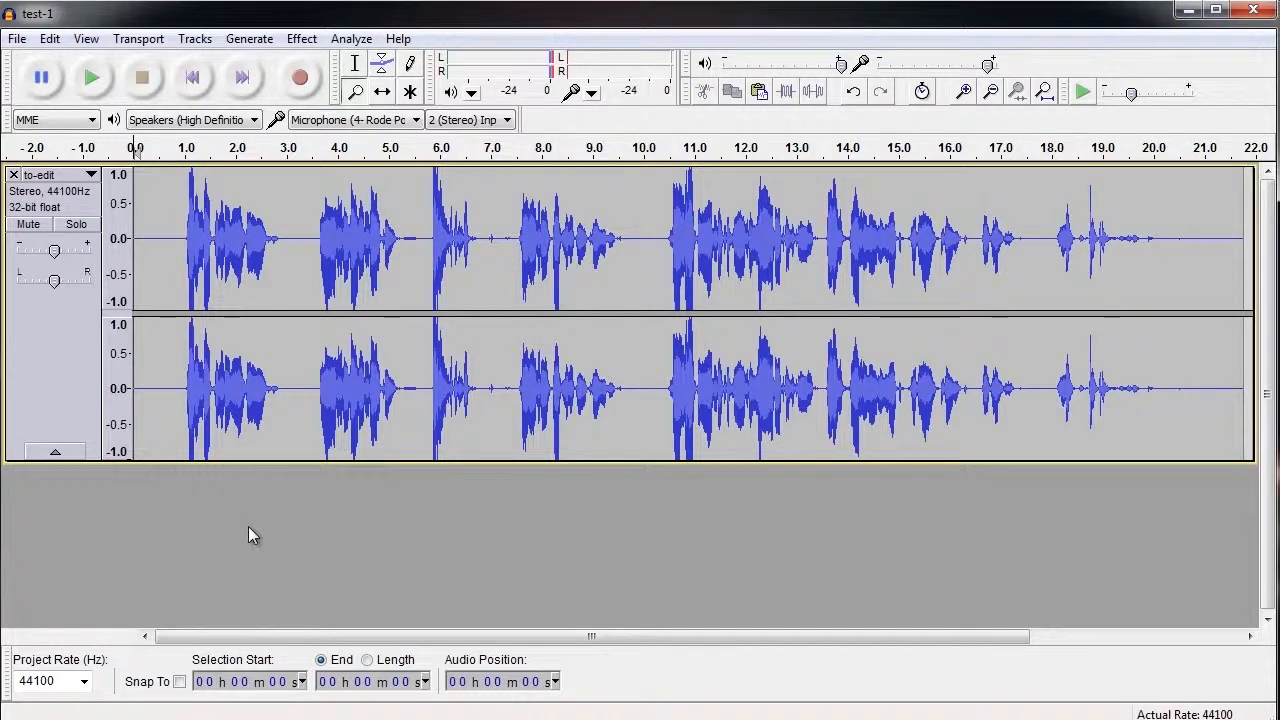
Play the imported recording from the beginning and stop playback
click(92, 78)
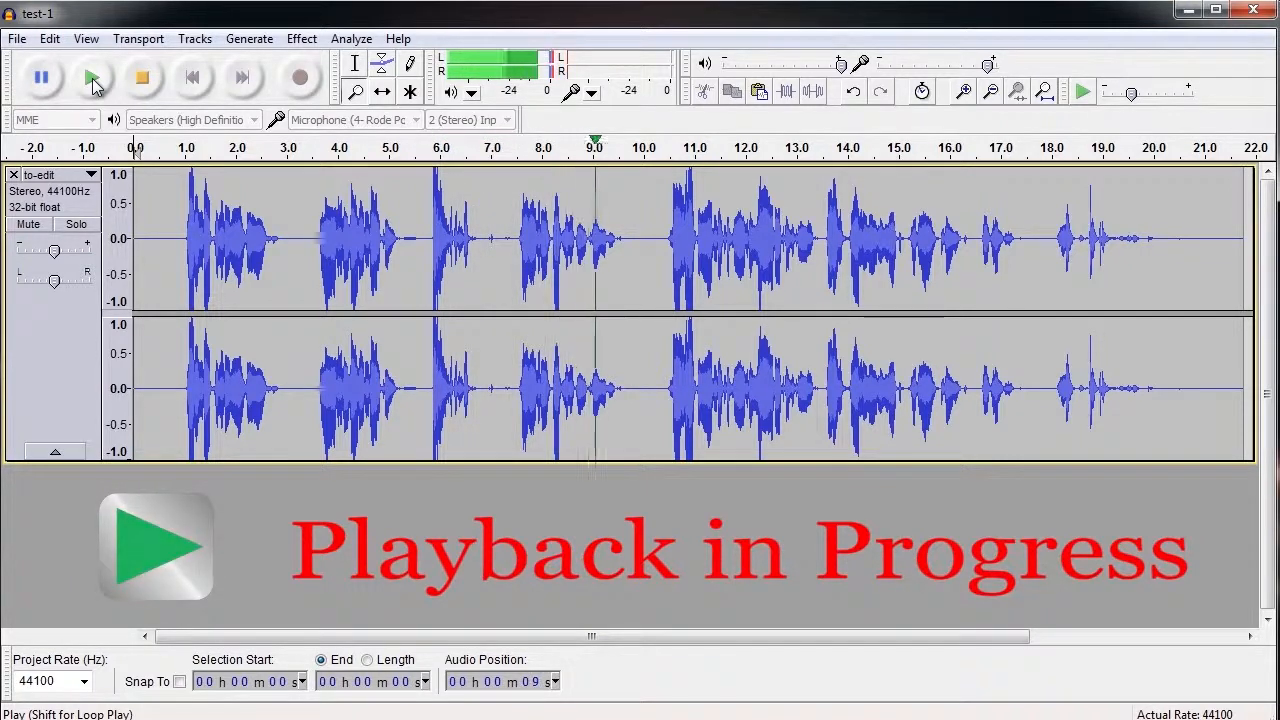
click(150, 82)
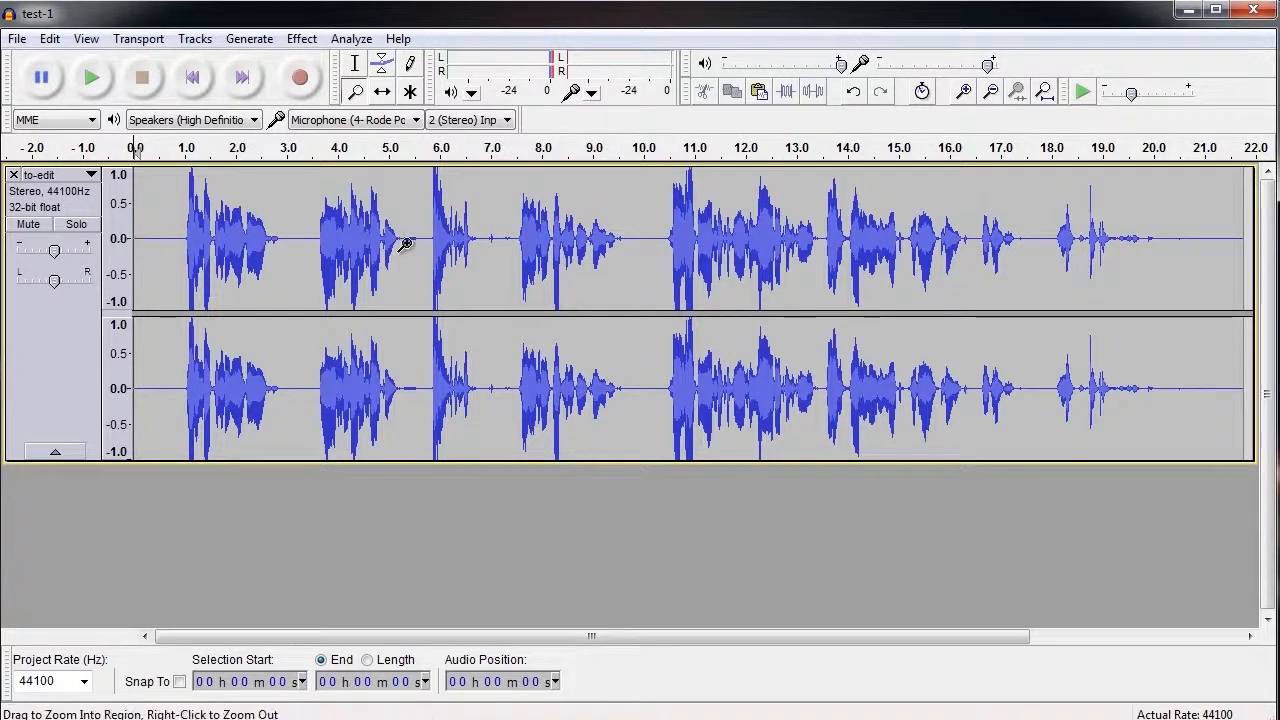
Audition the unwanted passage after the second phrase and delete the audio from about 5.7 to 7.1 seconds
click(355, 91)
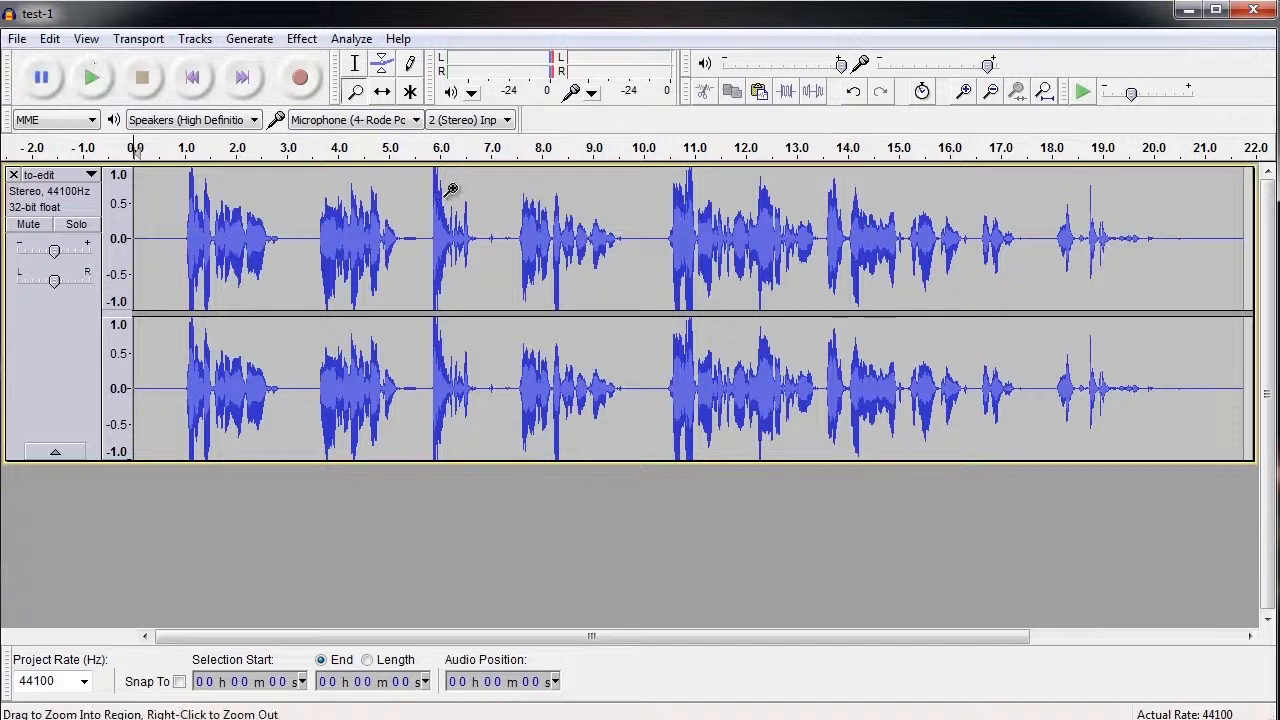
click(355, 63)
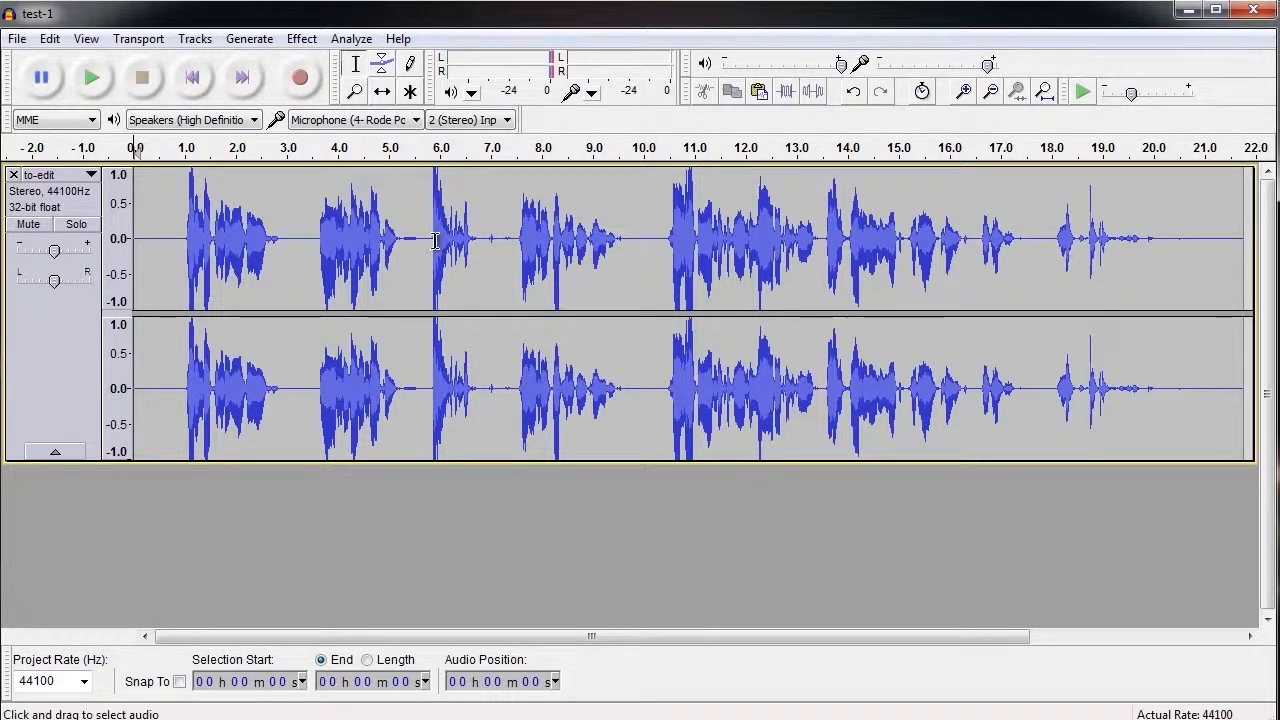
drag(432, 237, 491, 245)
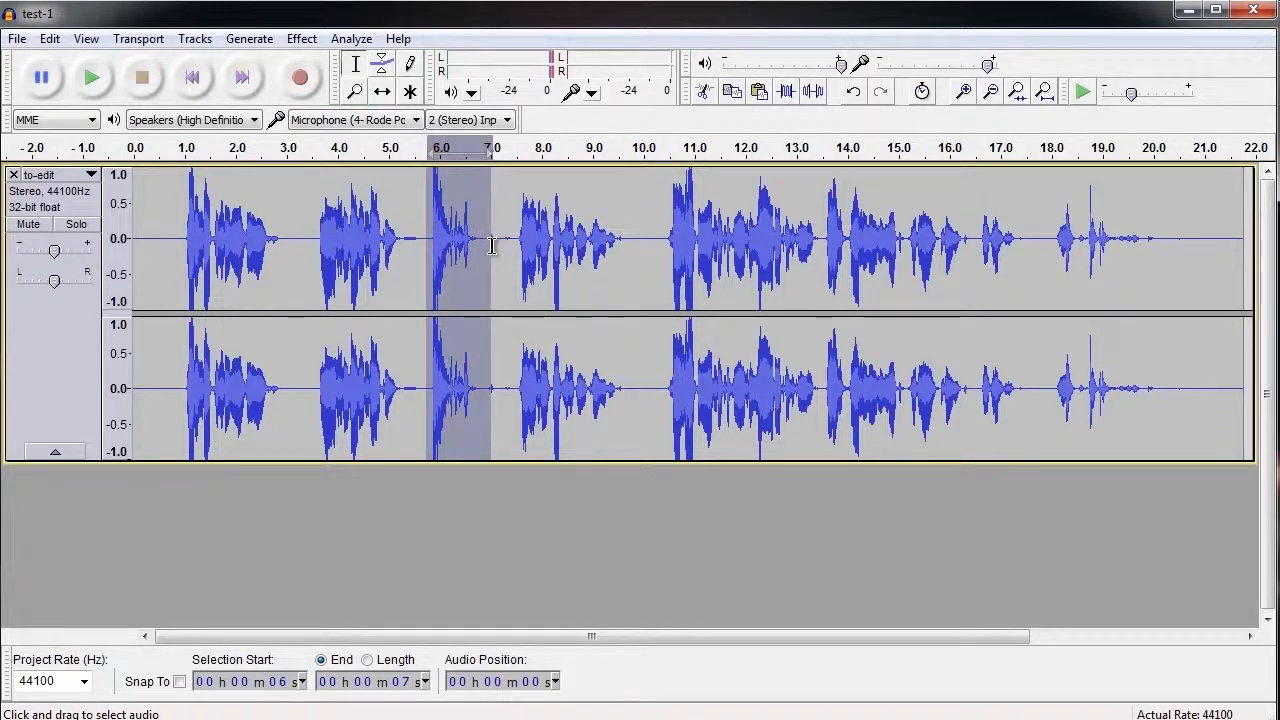
click(91, 80)
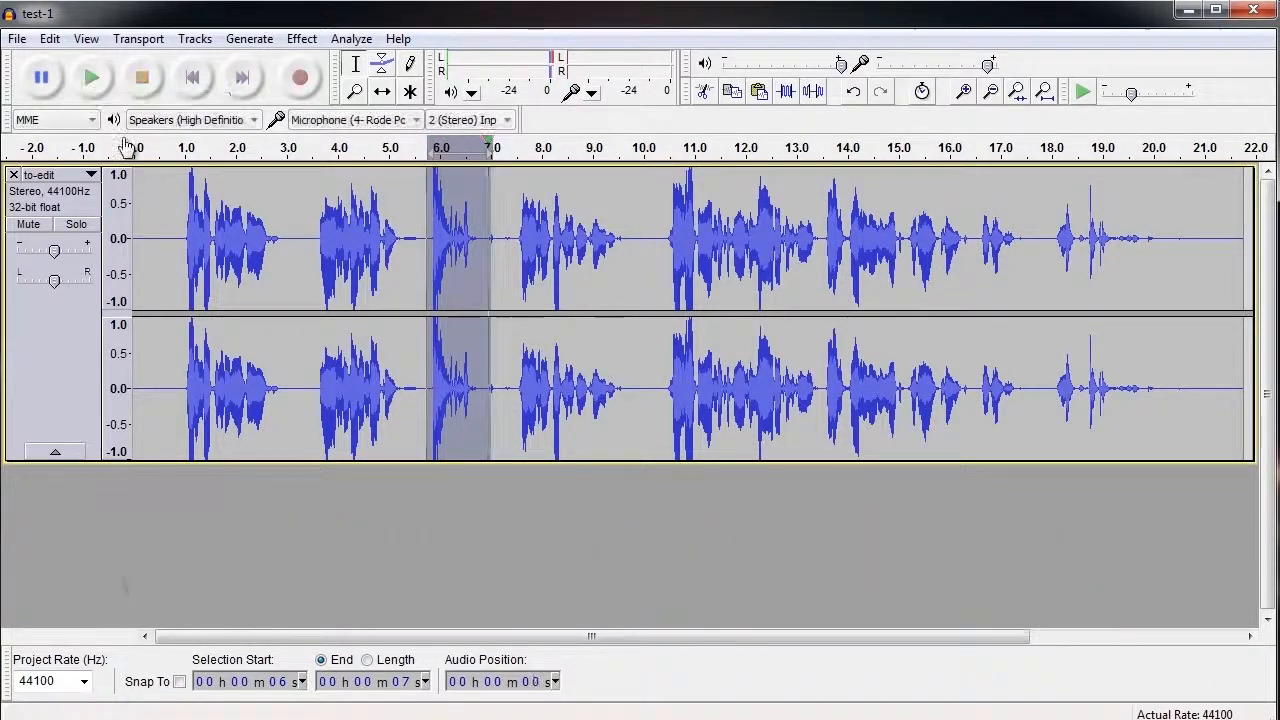
click(414, 243)
drag(416, 243, 502, 251)
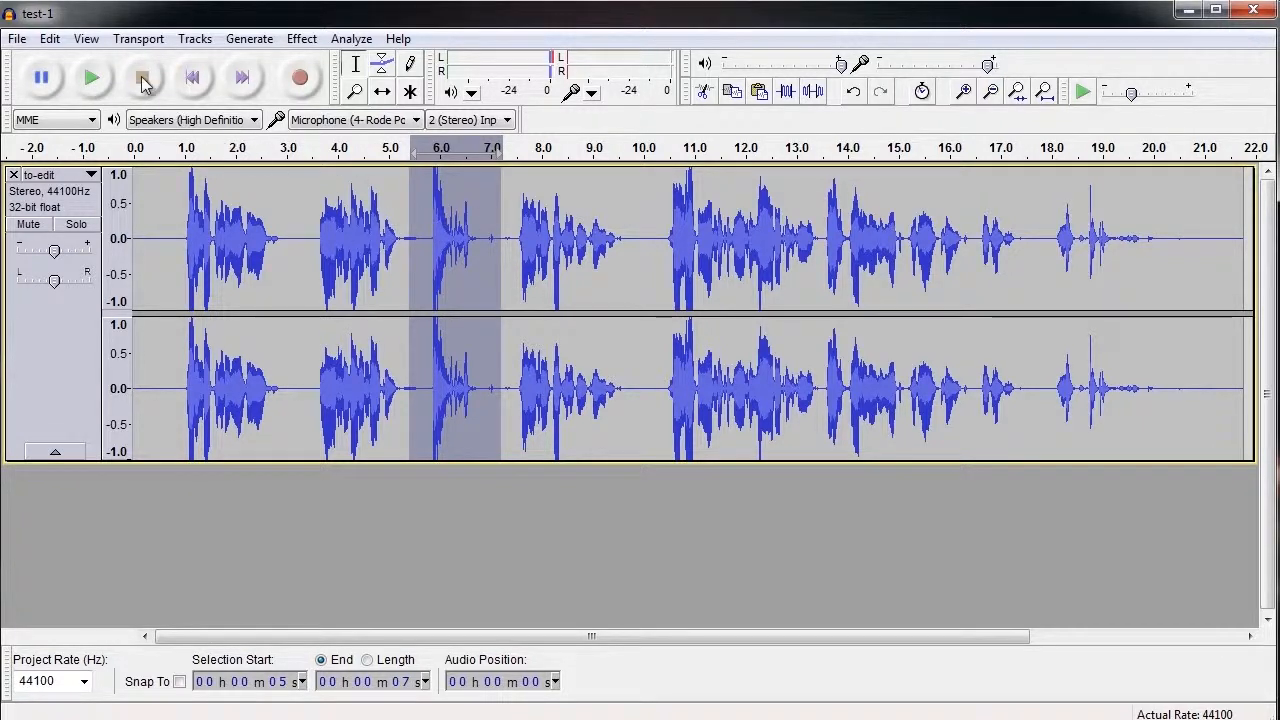
click(92, 79)
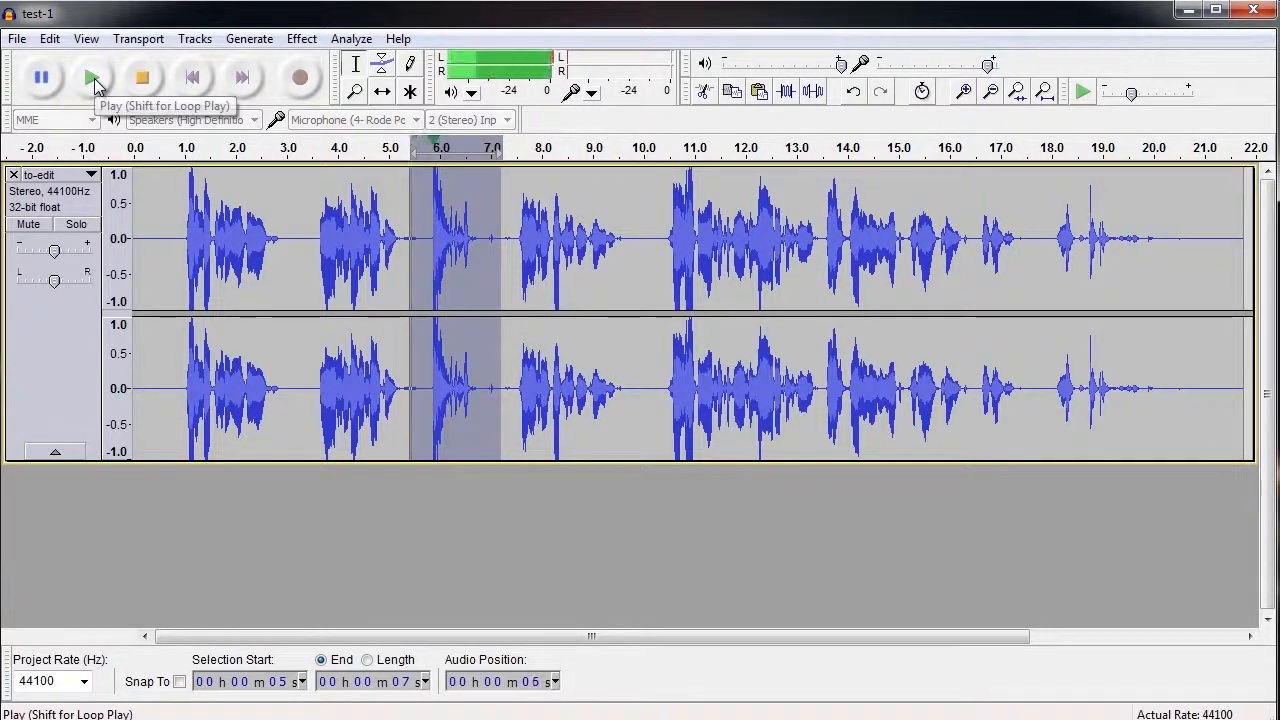
drag(433, 243, 497, 240)
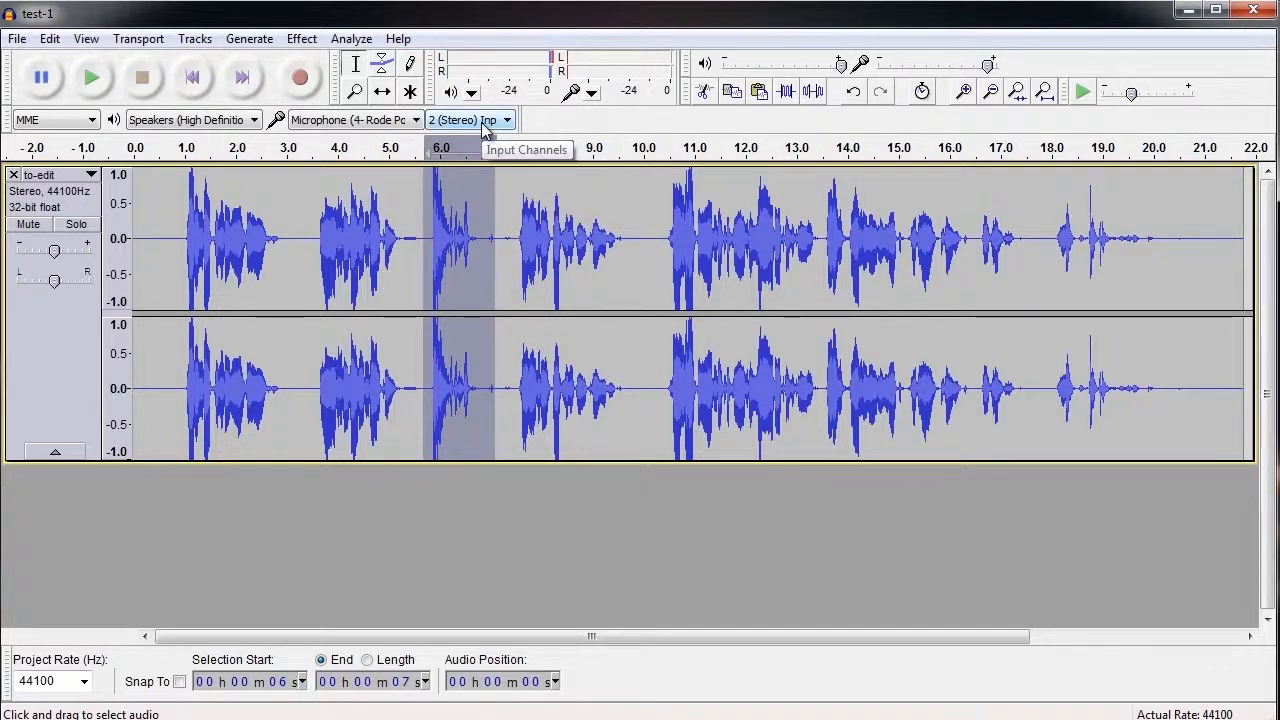
key(Delete)
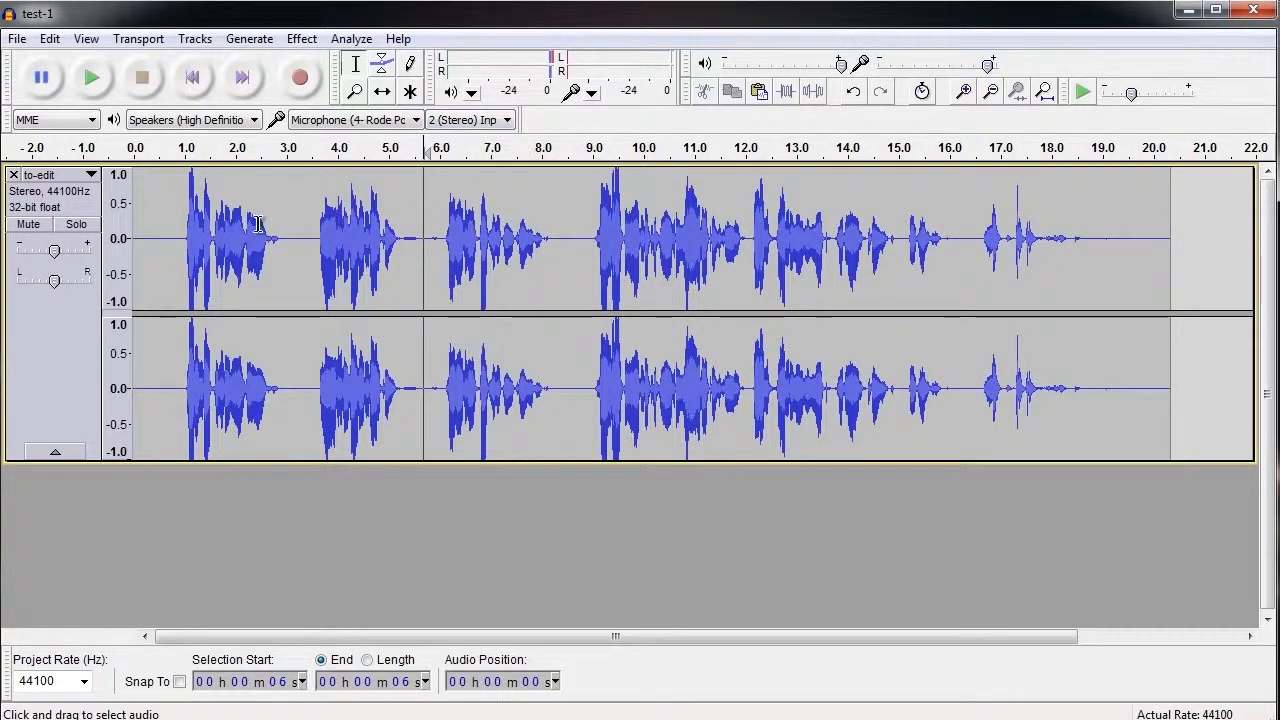
Play the edited track from about 0.6 seconds through the cut, and stop playback
click(166, 238)
click(90, 88)
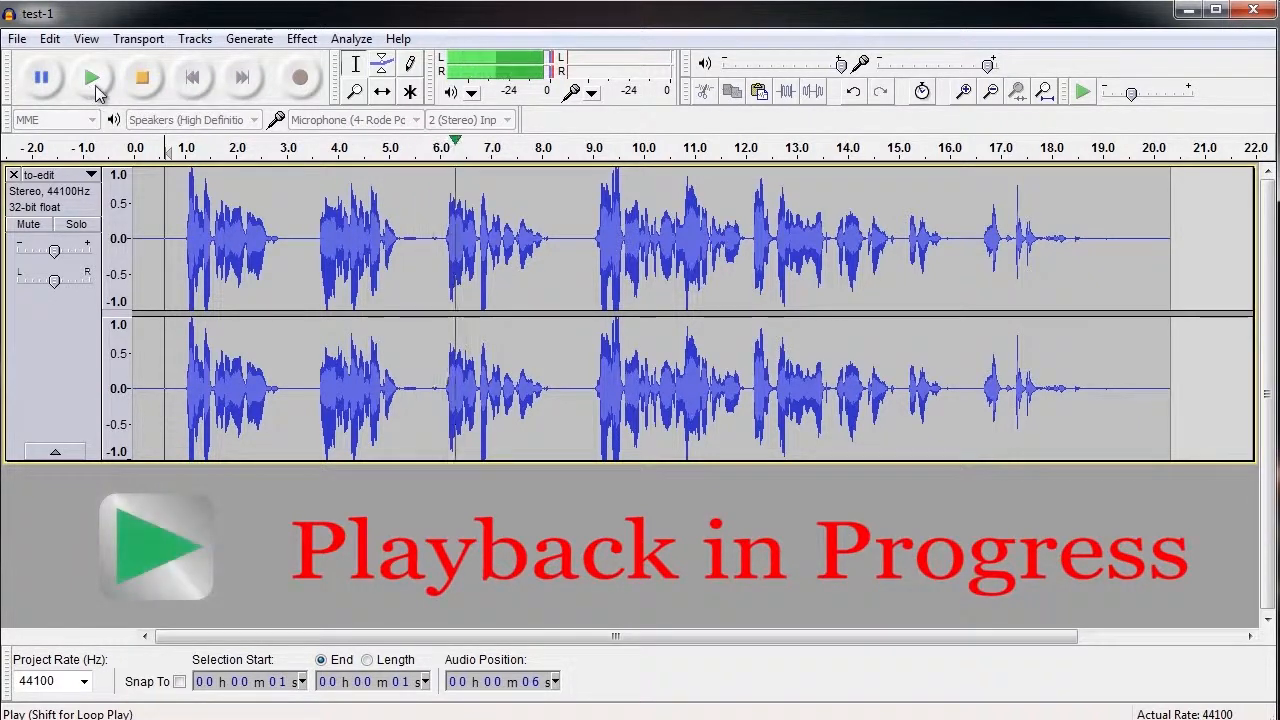
click(142, 77)
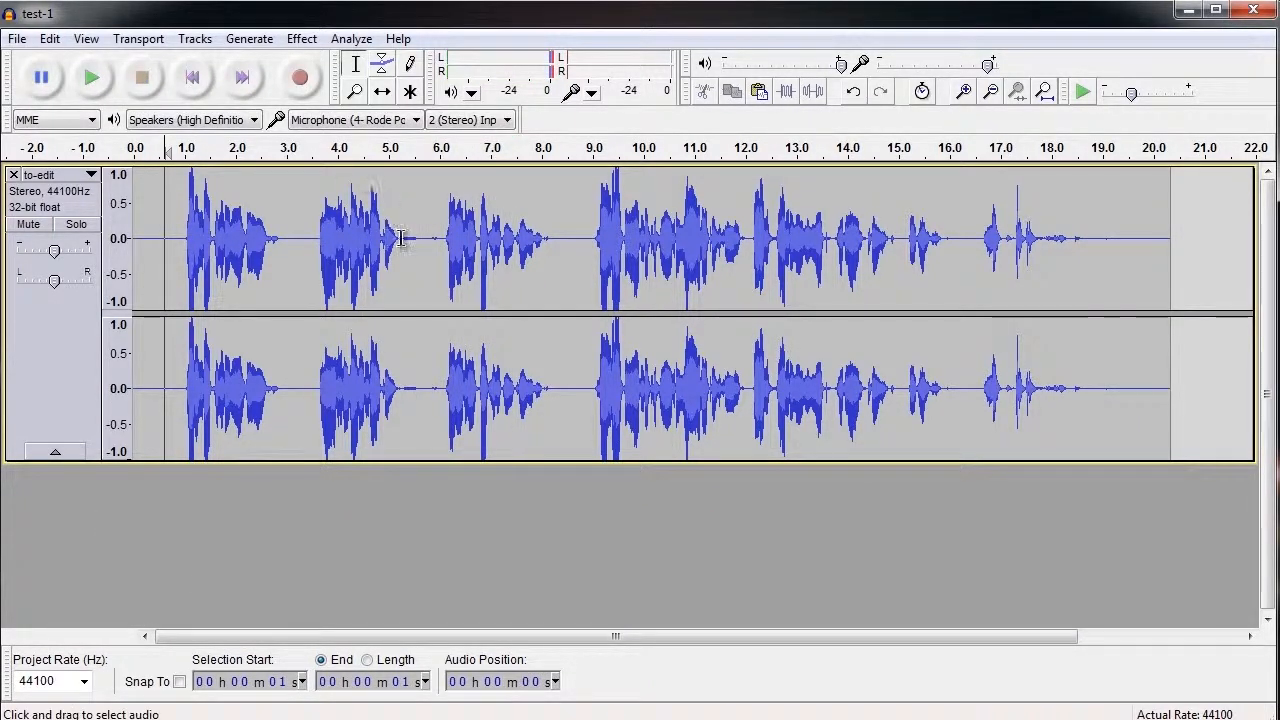
Play the faint noise just after the second phrase and reselect it from about 5.3 to 5.7 seconds
drag(403, 233, 420, 234)
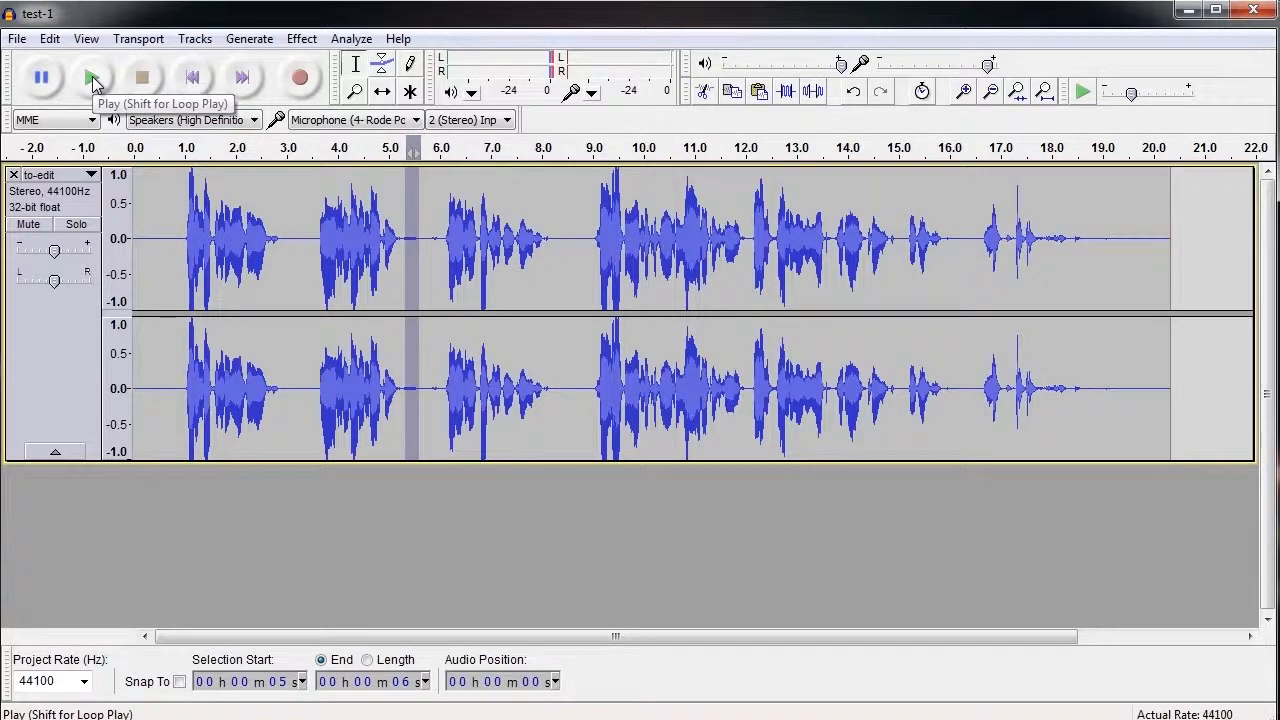
click(92, 79)
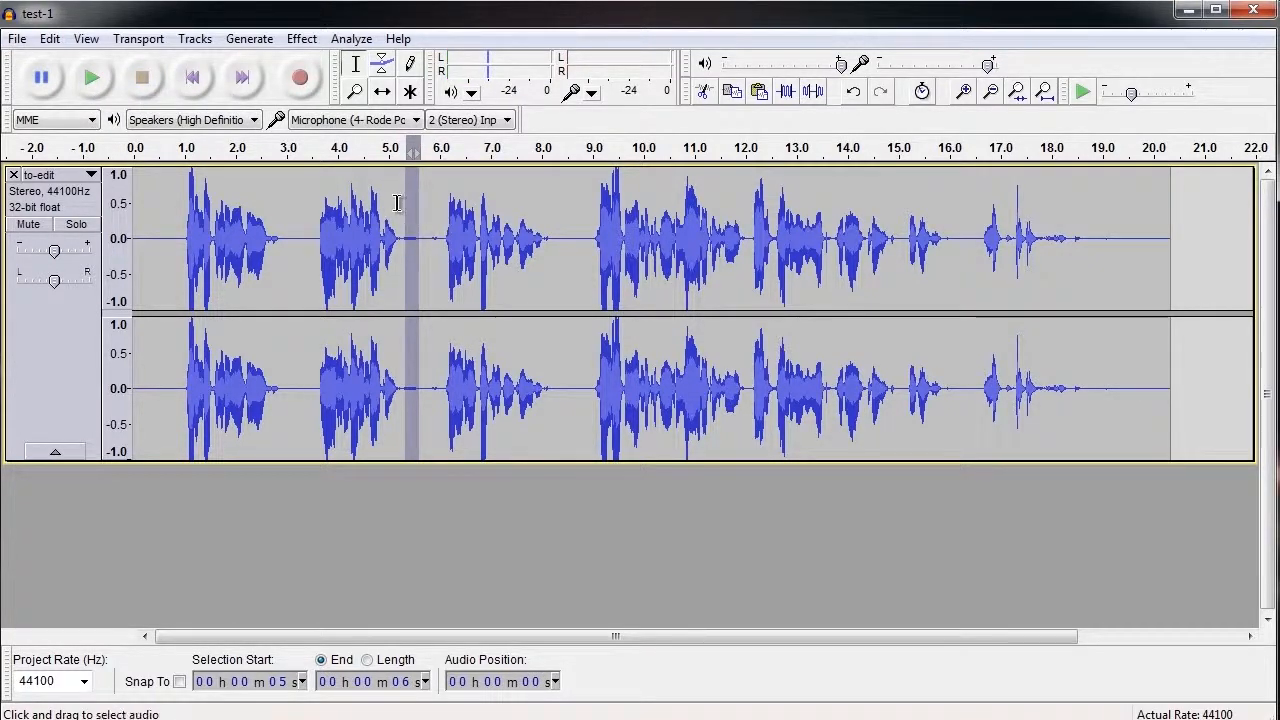
click(423, 217)
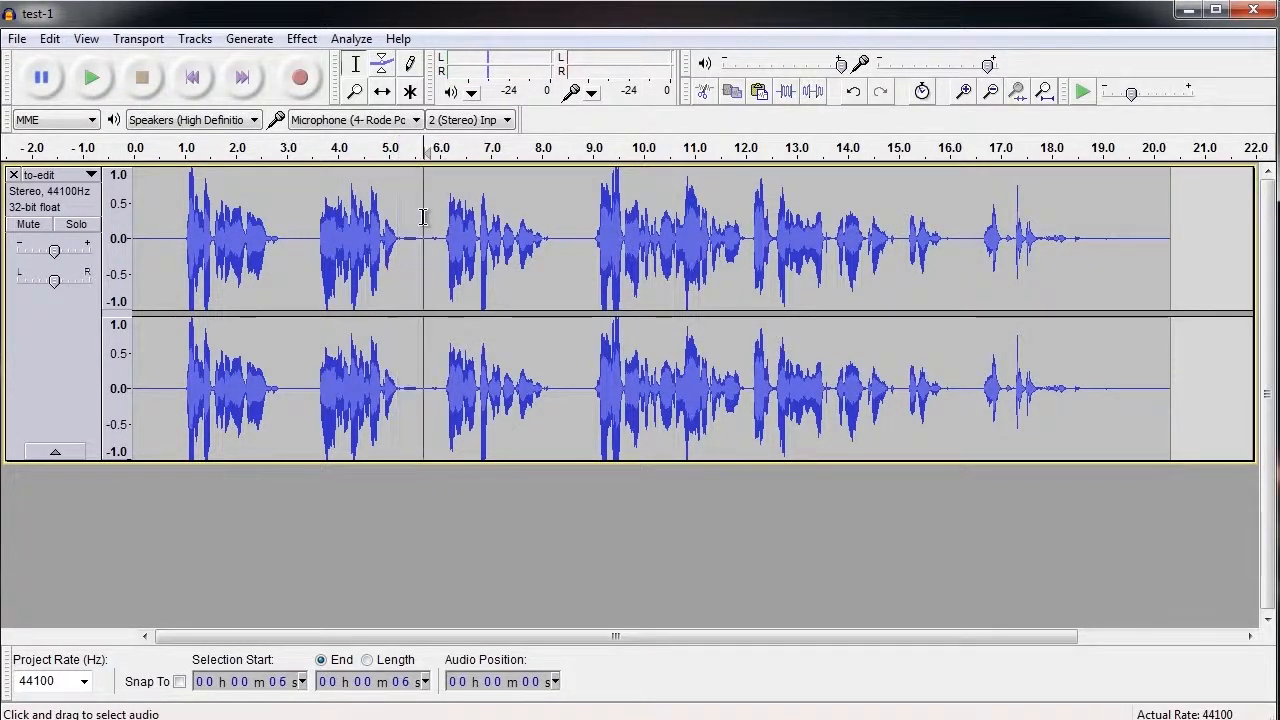
drag(423, 217, 404, 217)
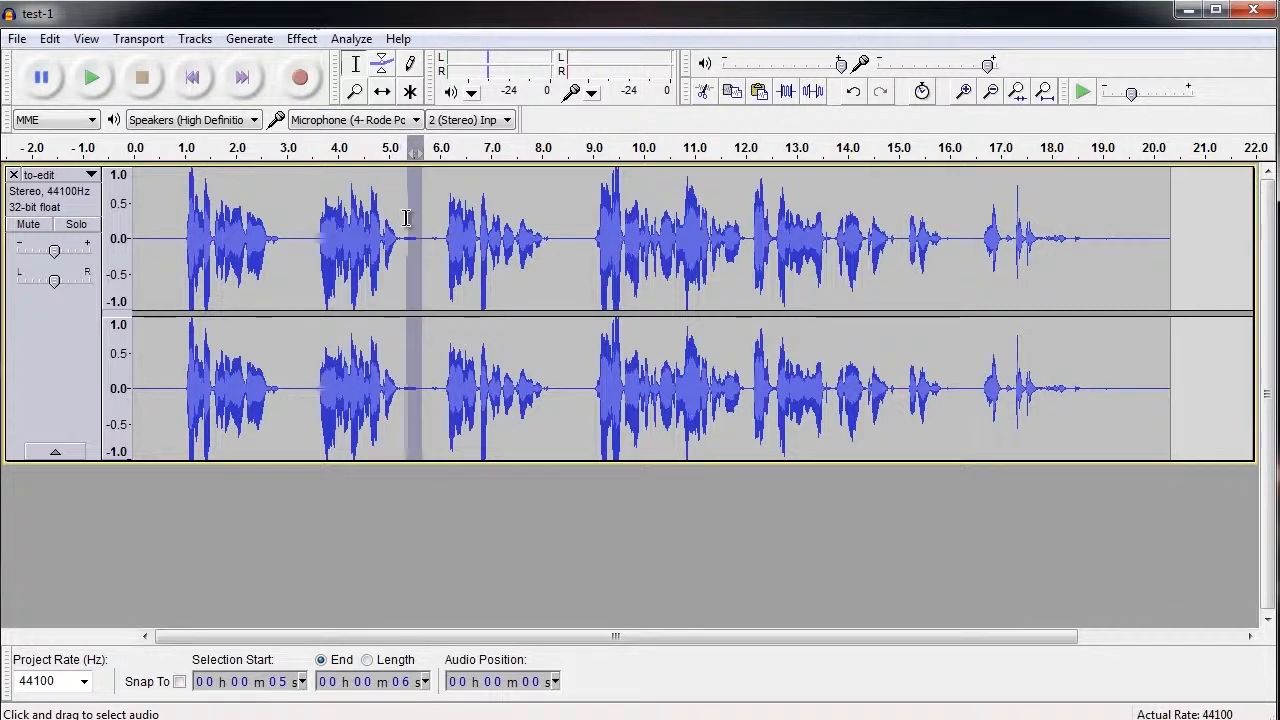
Examine the selected faint noise with the Zoom tool, zooming in, back out, and in again
click(357, 93)
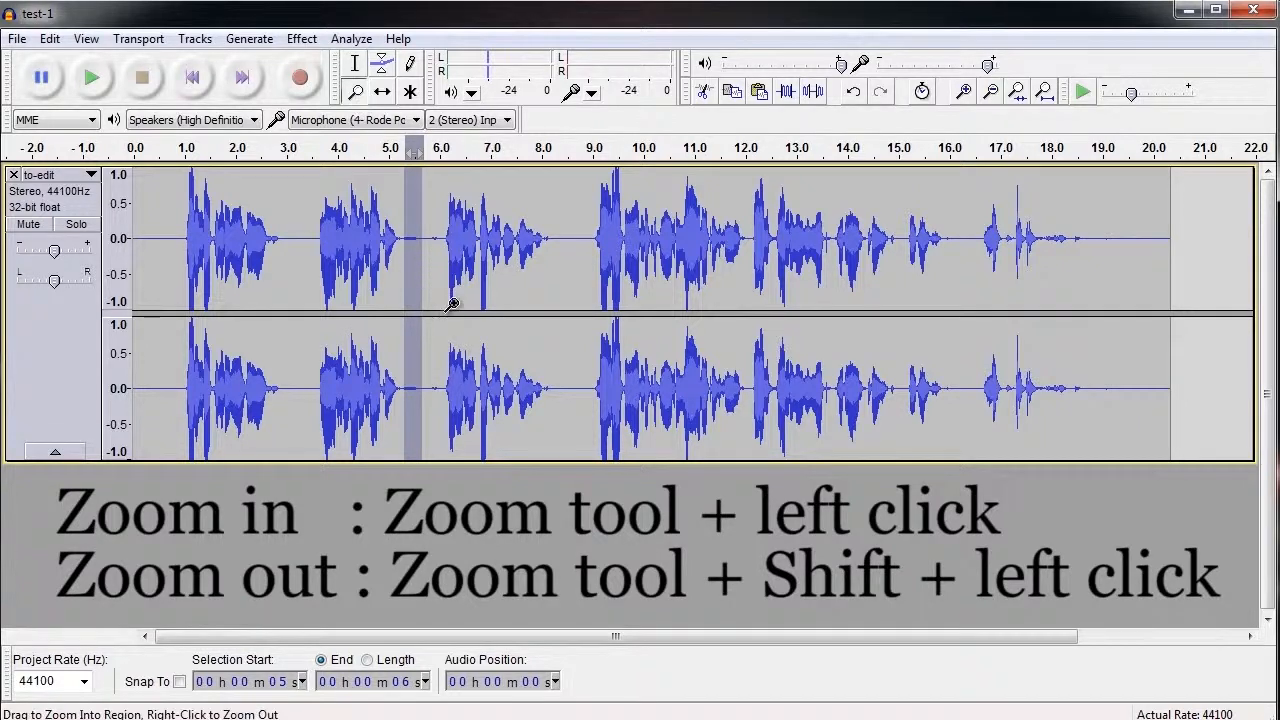
click(404, 276)
click(412, 251)
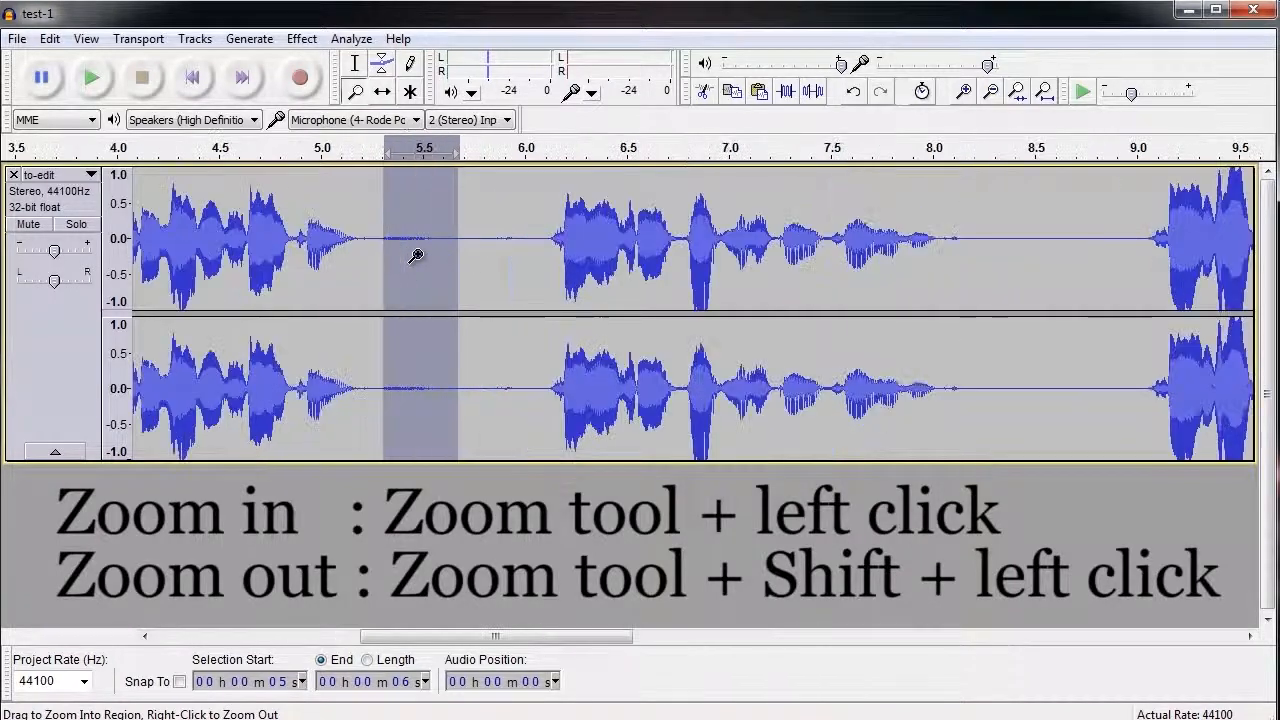
click(397, 254)
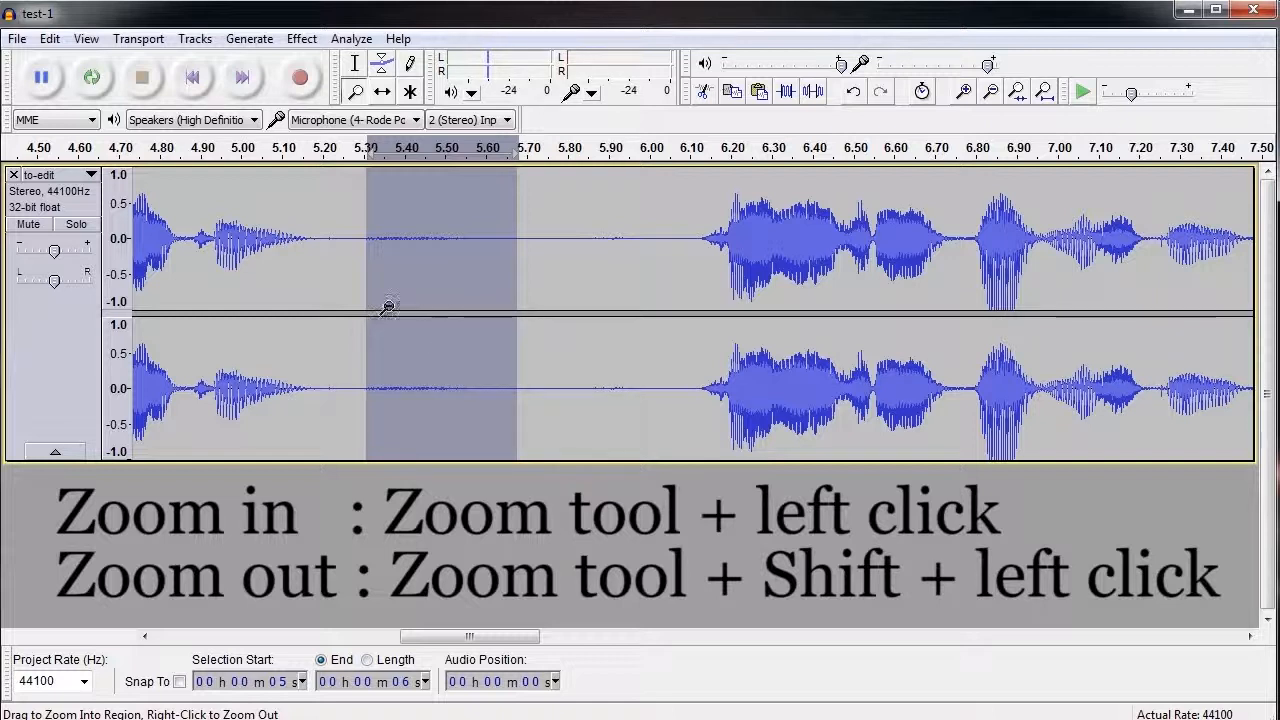
shift+click(380, 271)
shift+click(381, 272)
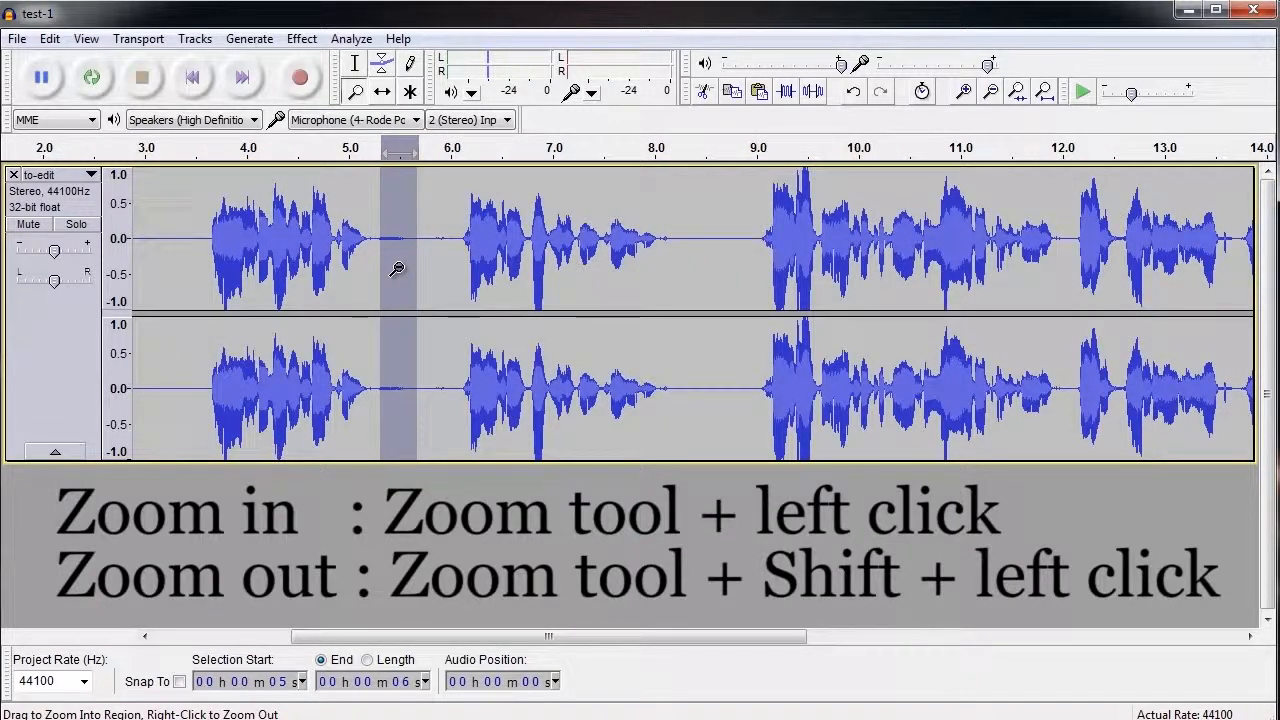
shift+click(397, 268)
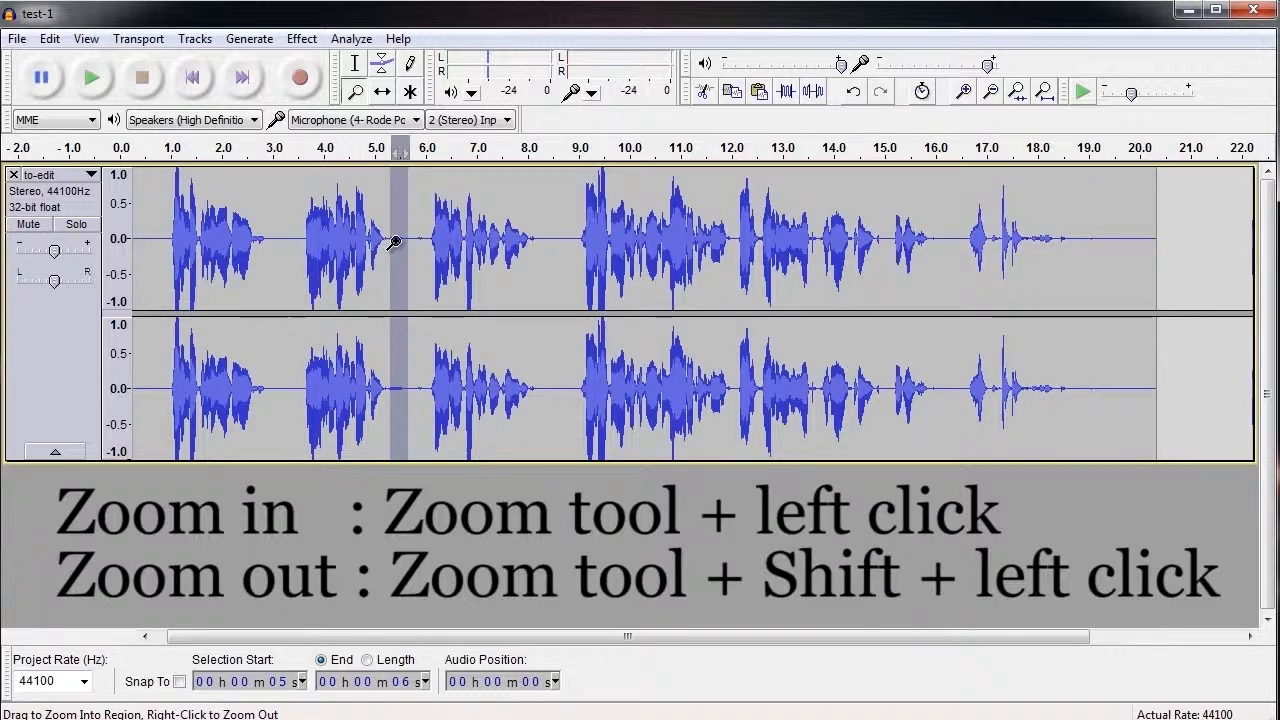
click(392, 246)
click(391, 248)
click(391, 248)
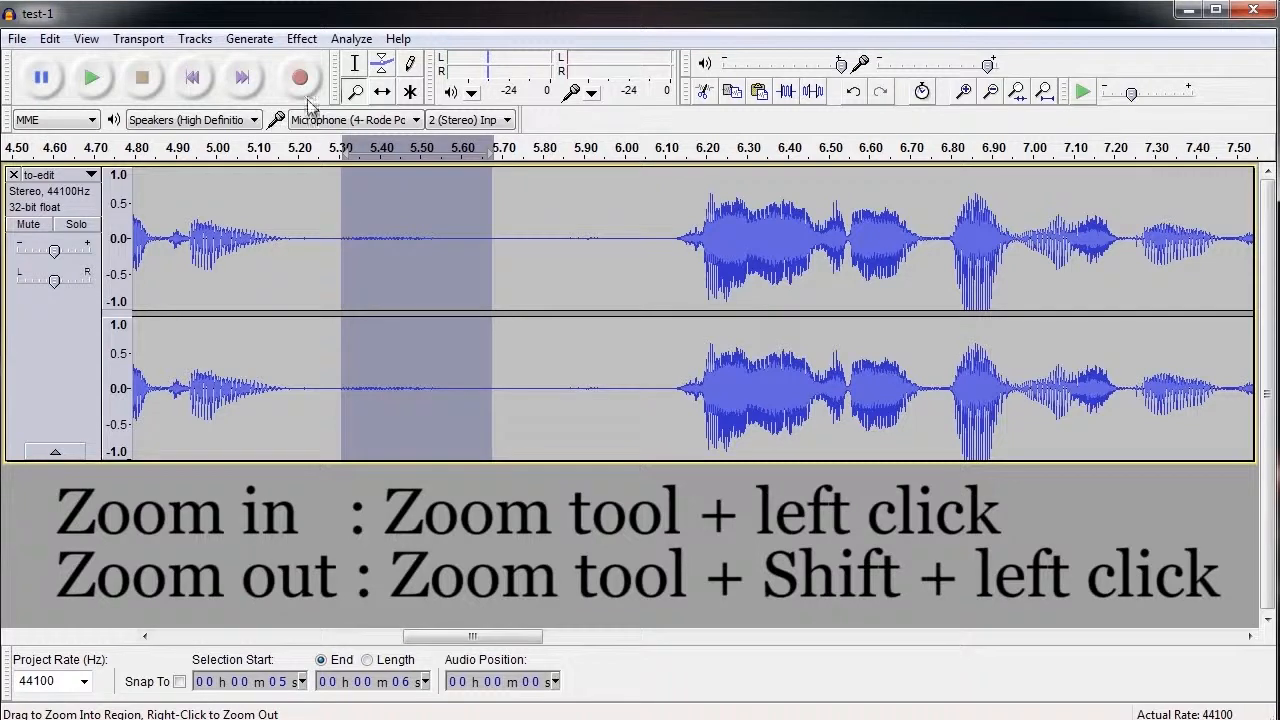
Reselect the faint noise from about 5.25 to 5.62 seconds, audition it, and delete it
click(355, 70)
drag(327, 238, 479, 261)
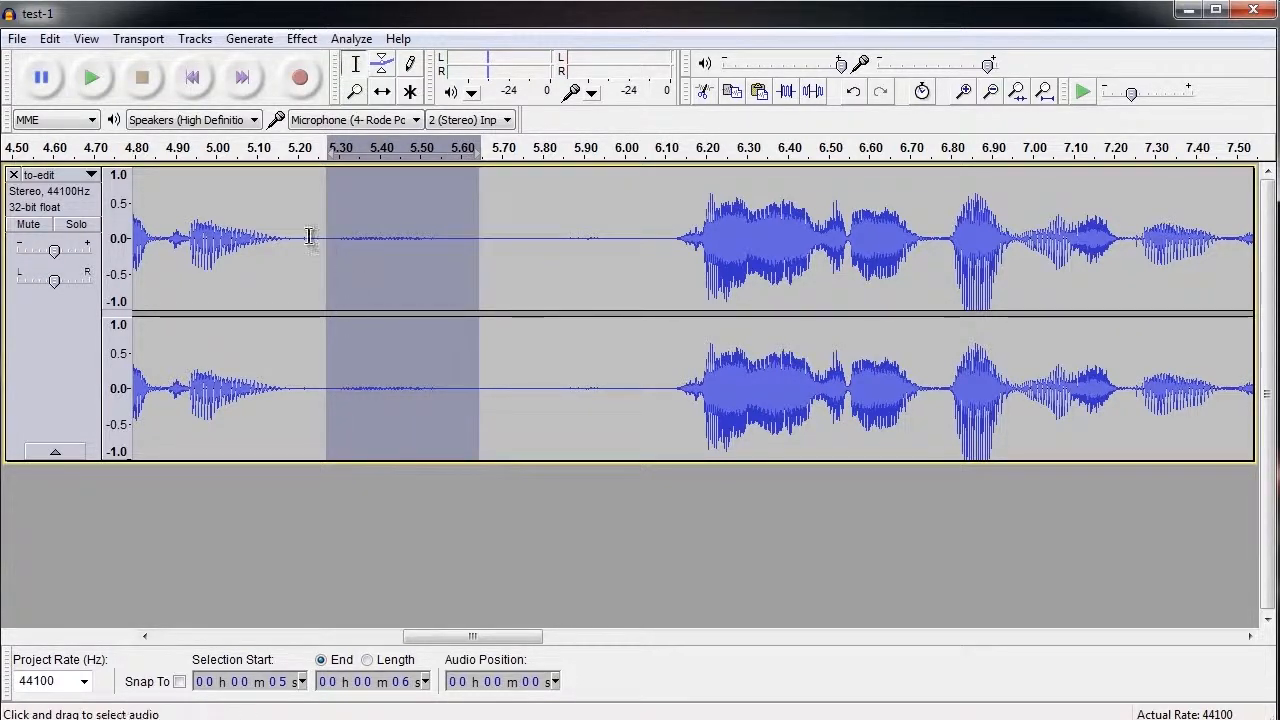
drag(320, 240, 470, 254)
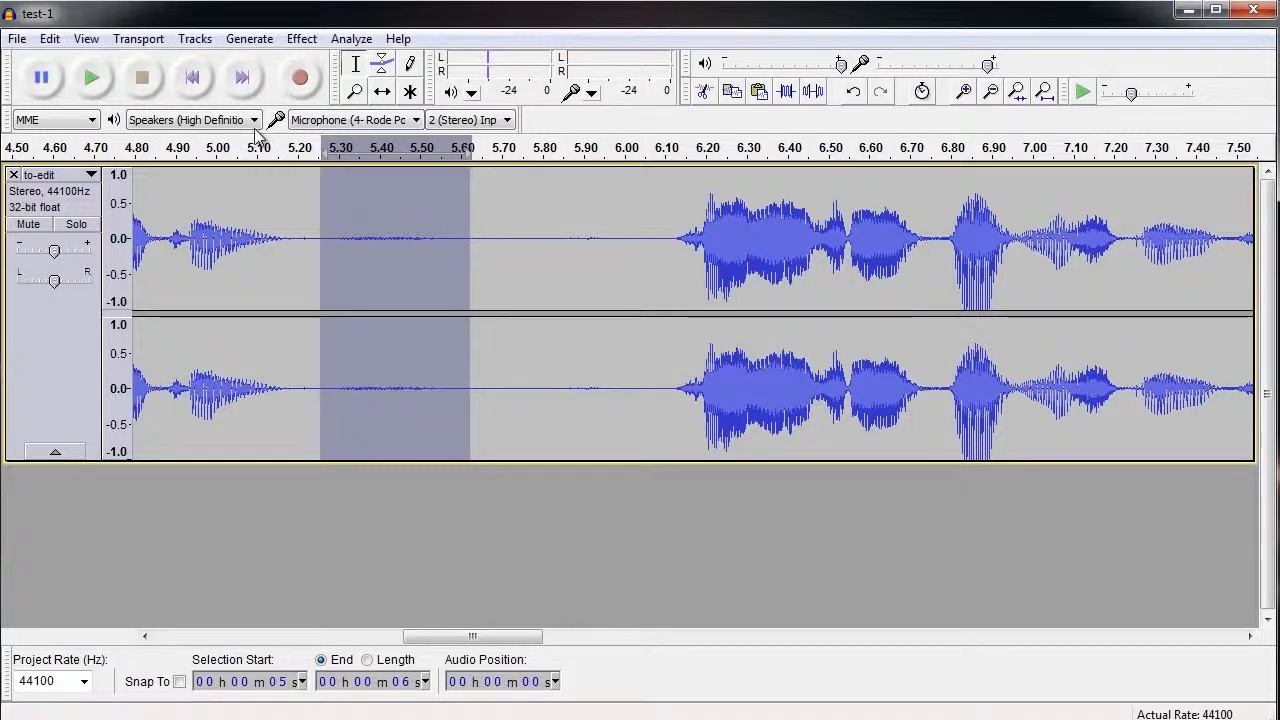
click(93, 84)
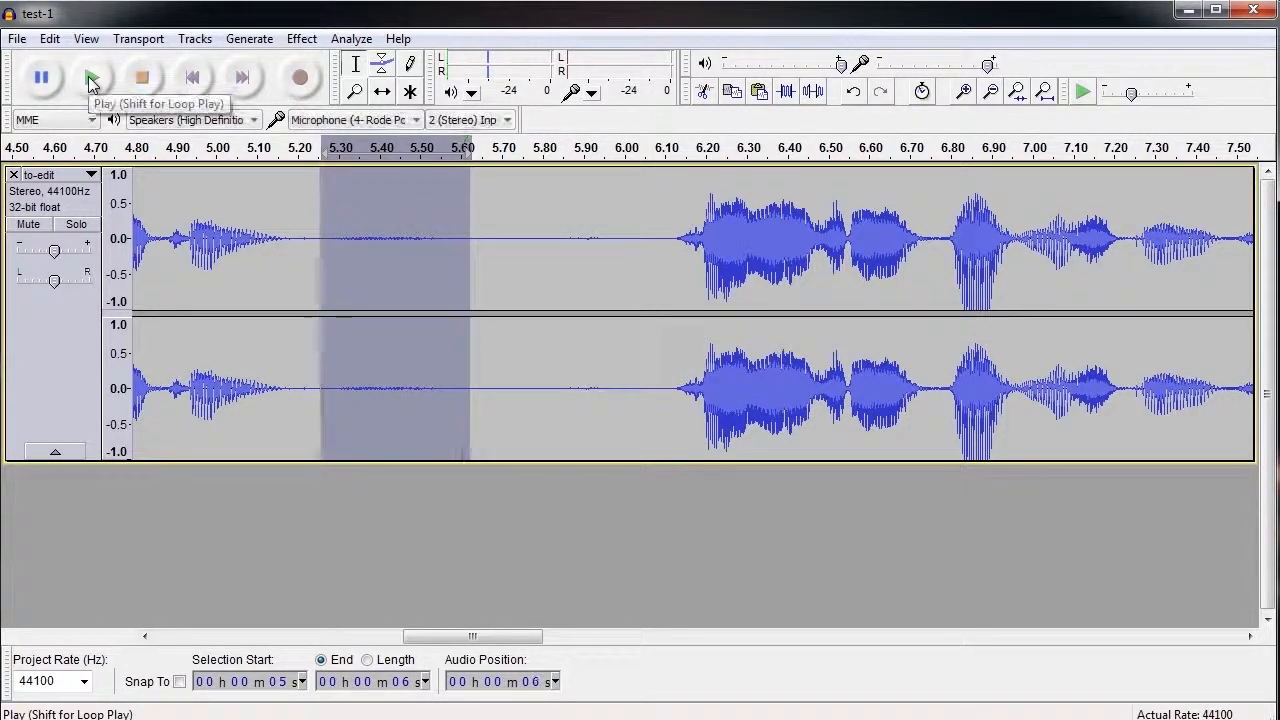
click(92, 82)
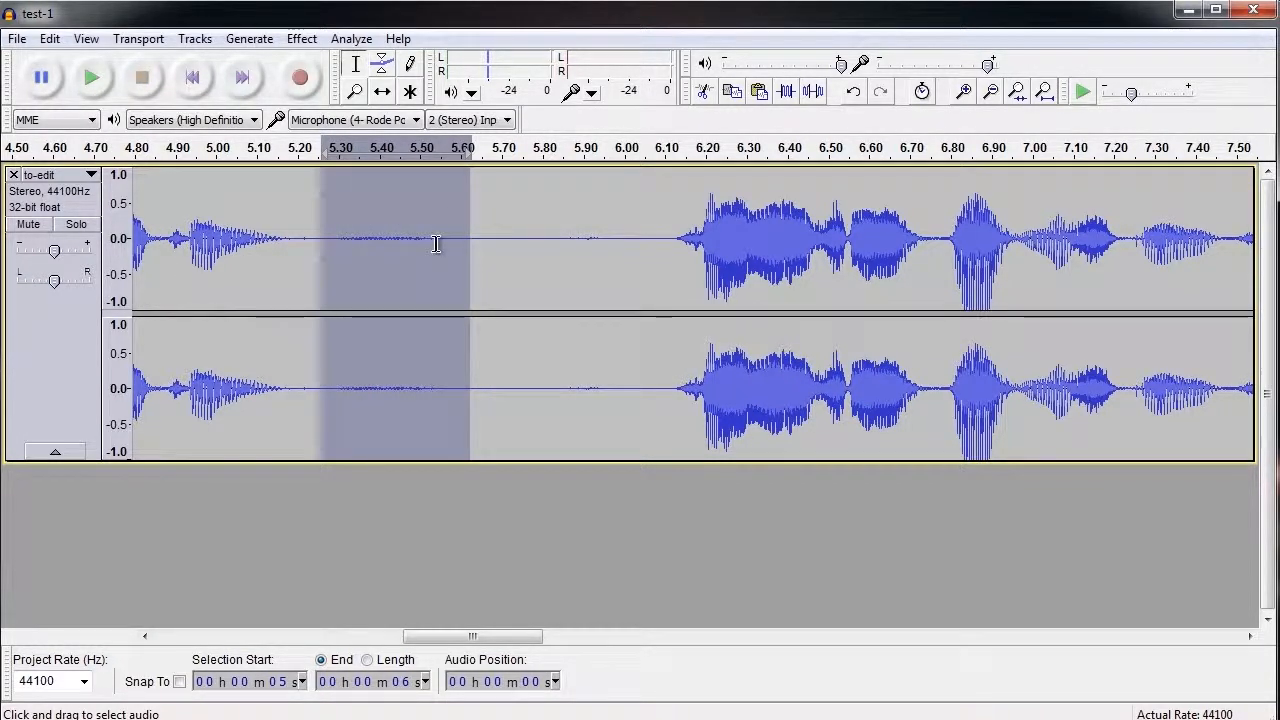
key(Delete)
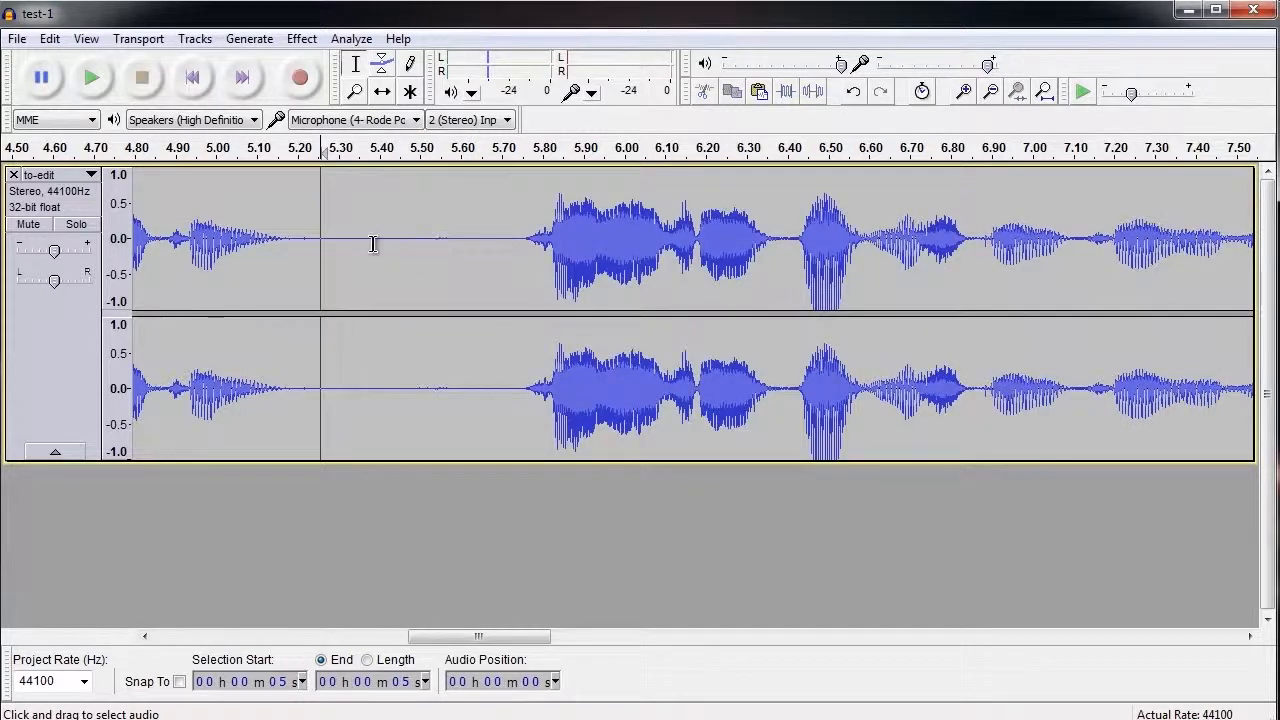
Play the edited track from about 3.2 seconds through to the noises near its end, and stop playback
click(357, 92)
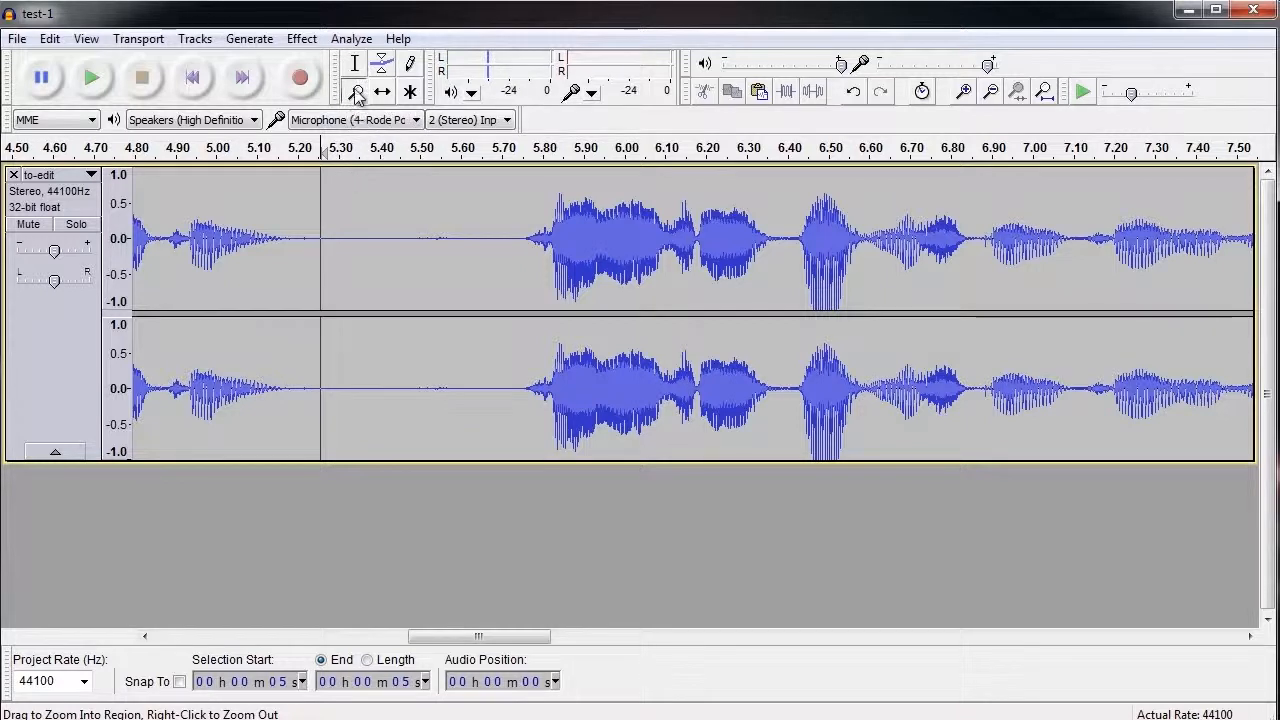
click(385, 283)
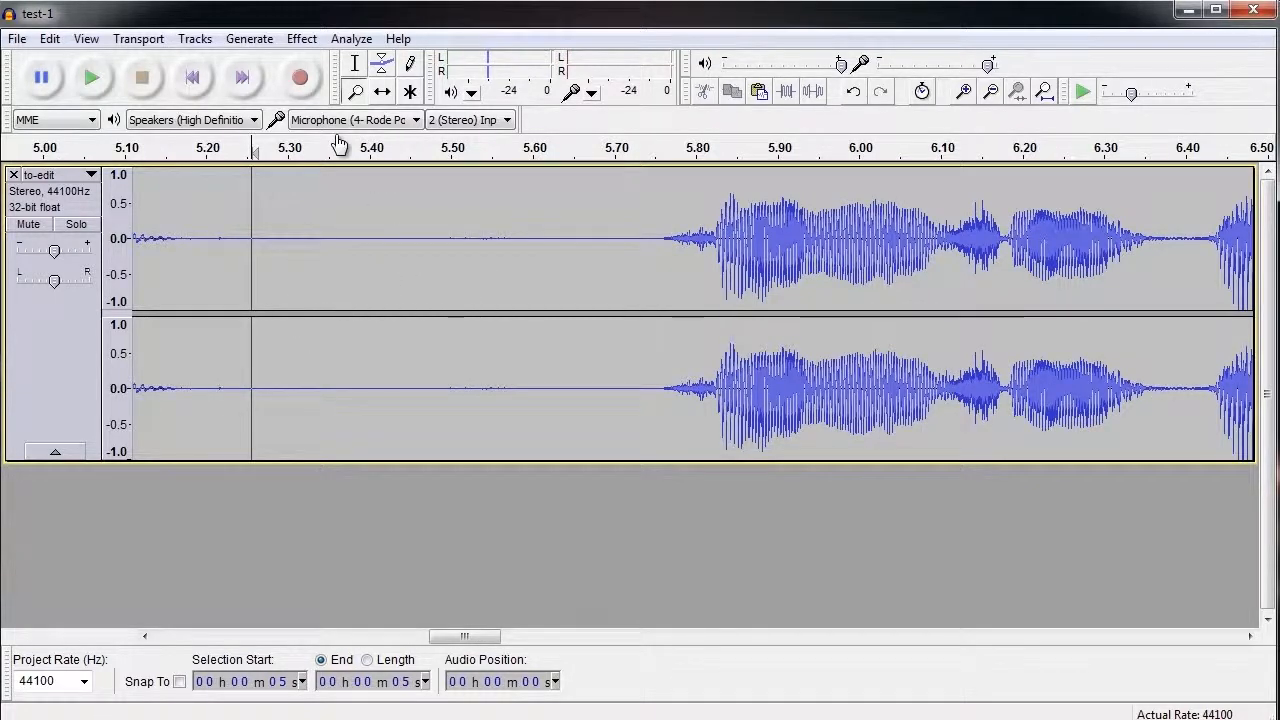
shift+click(345, 250)
shift+click(355, 283)
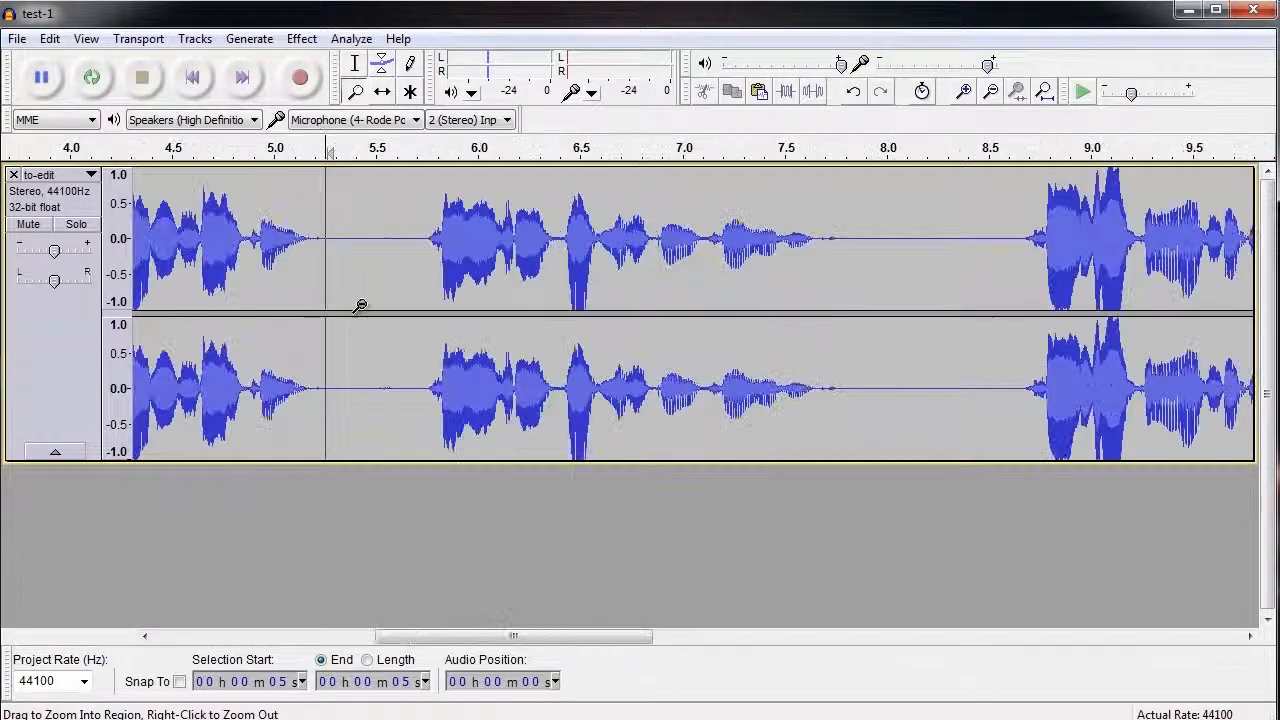
shift+click(372, 290)
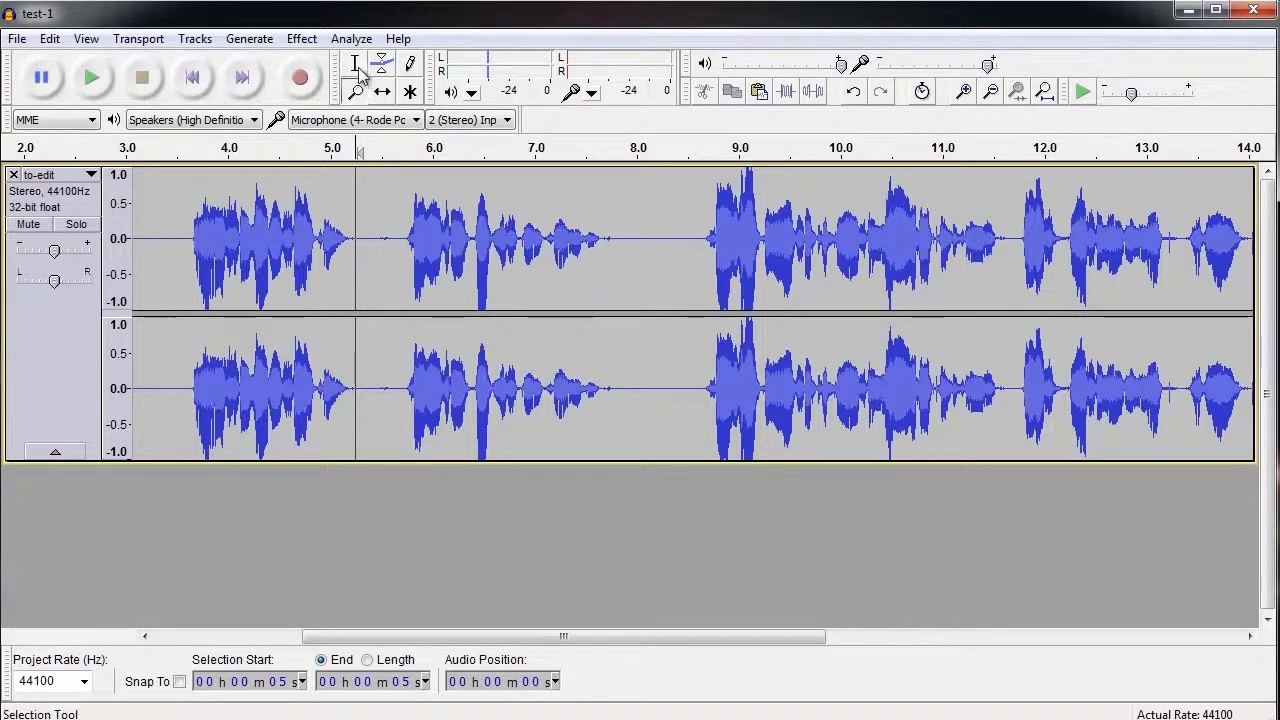
click(147, 225)
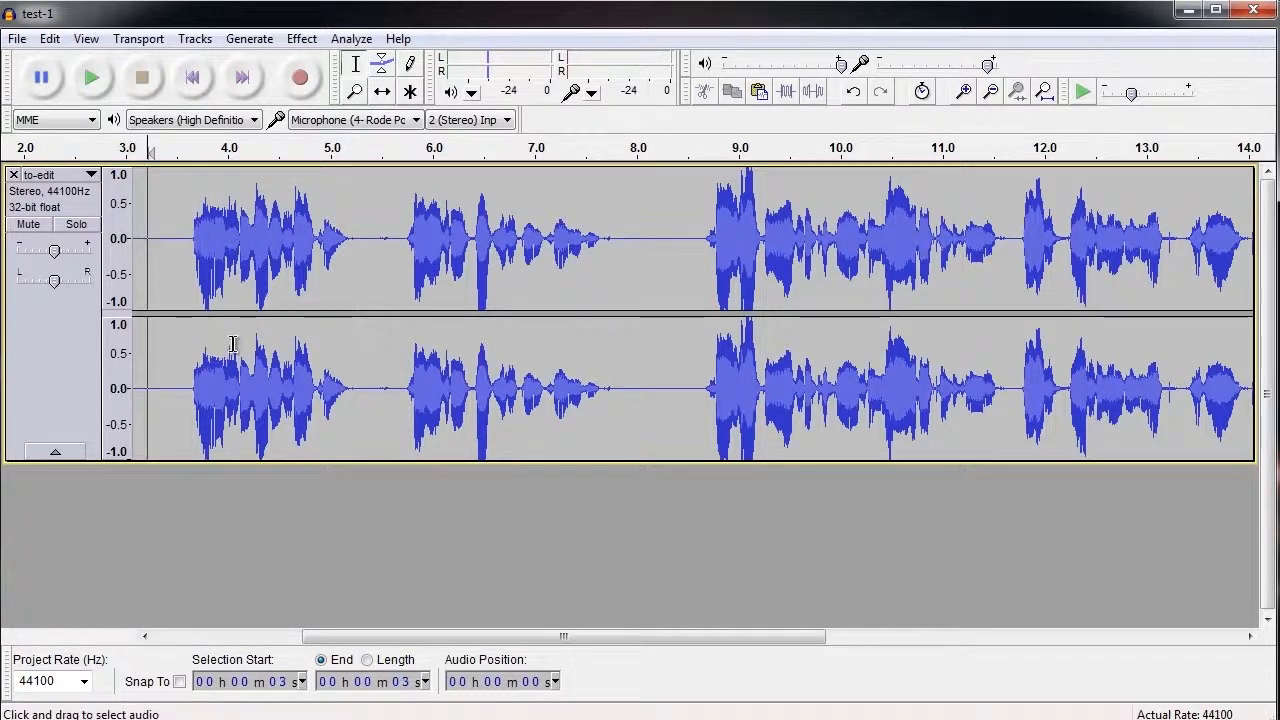
click(90, 80)
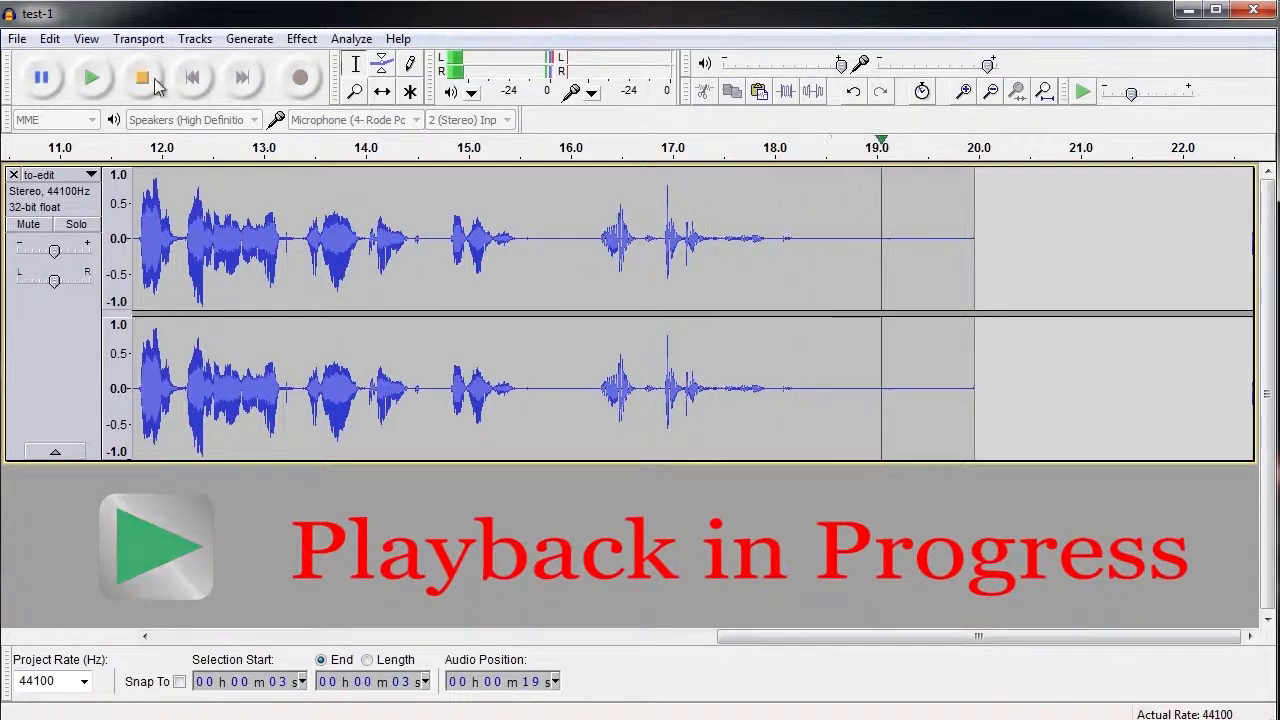
Audition the trailing noises from about 15.8 to 18.9 seconds, and delete everything from about 15.8 seconds to the track's end
drag(551, 234, 864, 262)
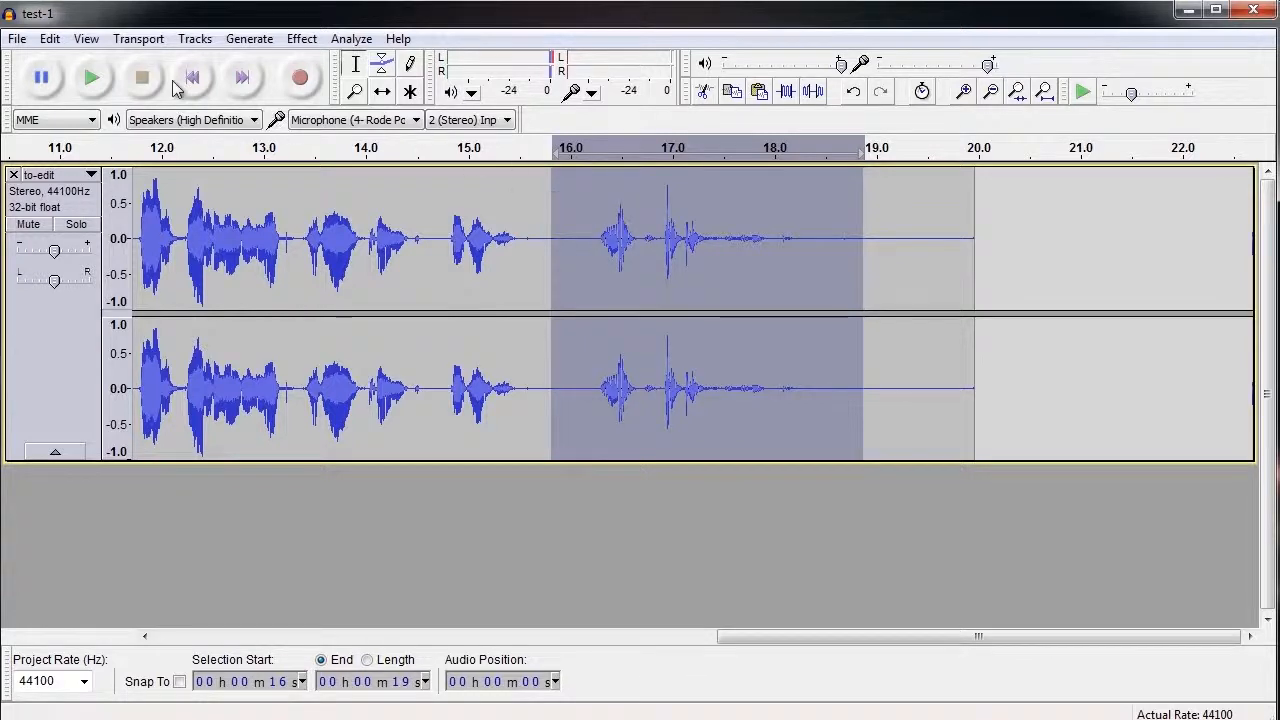
click(93, 80)
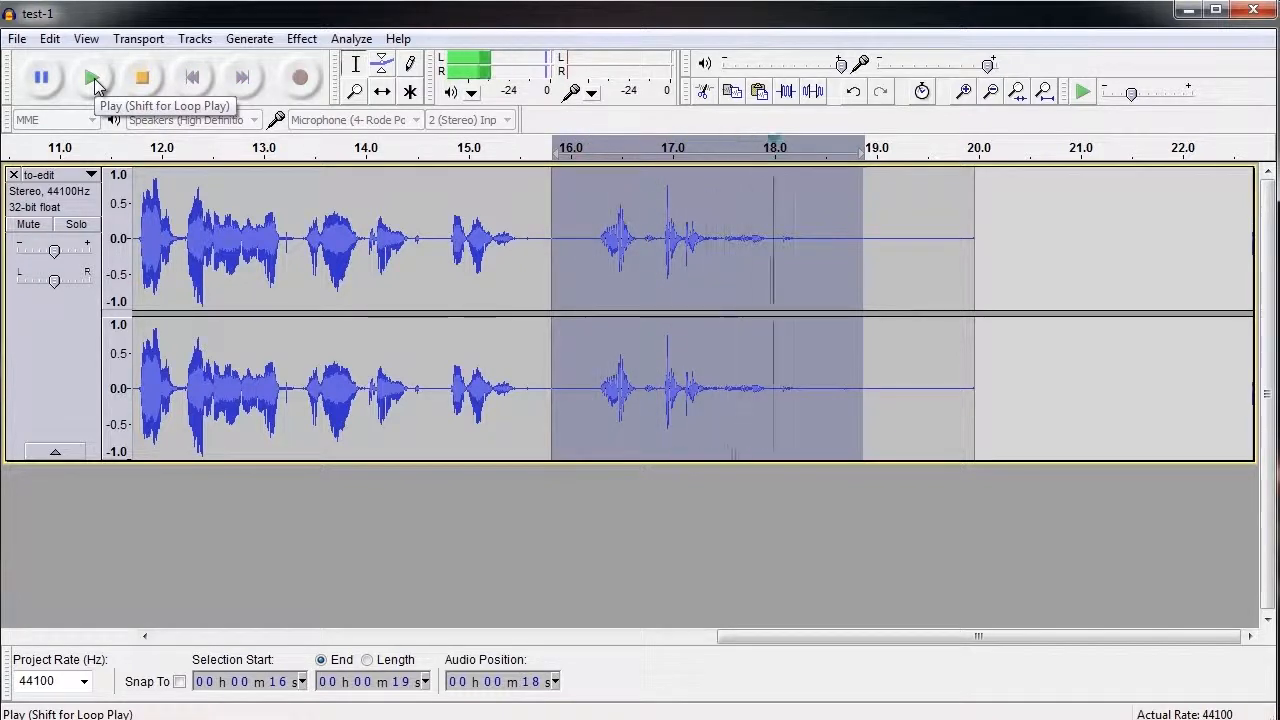
click(555, 205)
drag(557, 210, 993, 251)
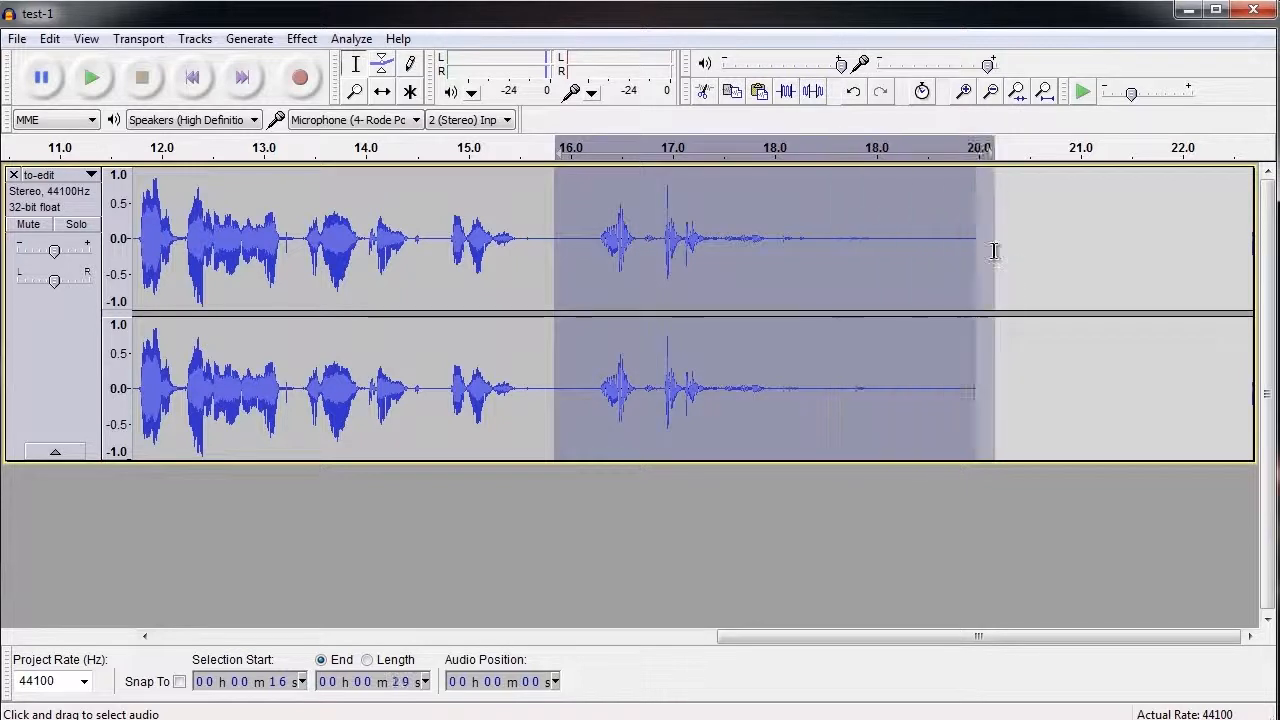
key(Delete)
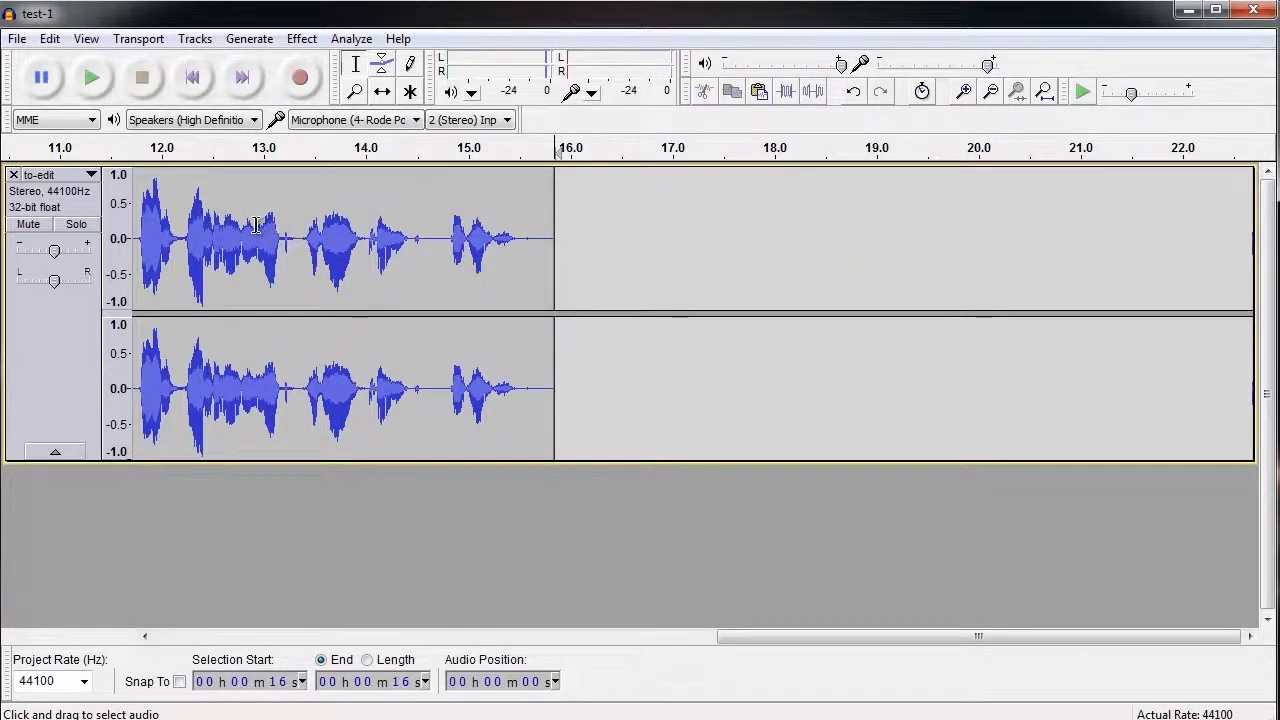
Play the track from about 13.3 seconds and examine the whole trimmed recording, zoomed out to its full length
click(292, 236)
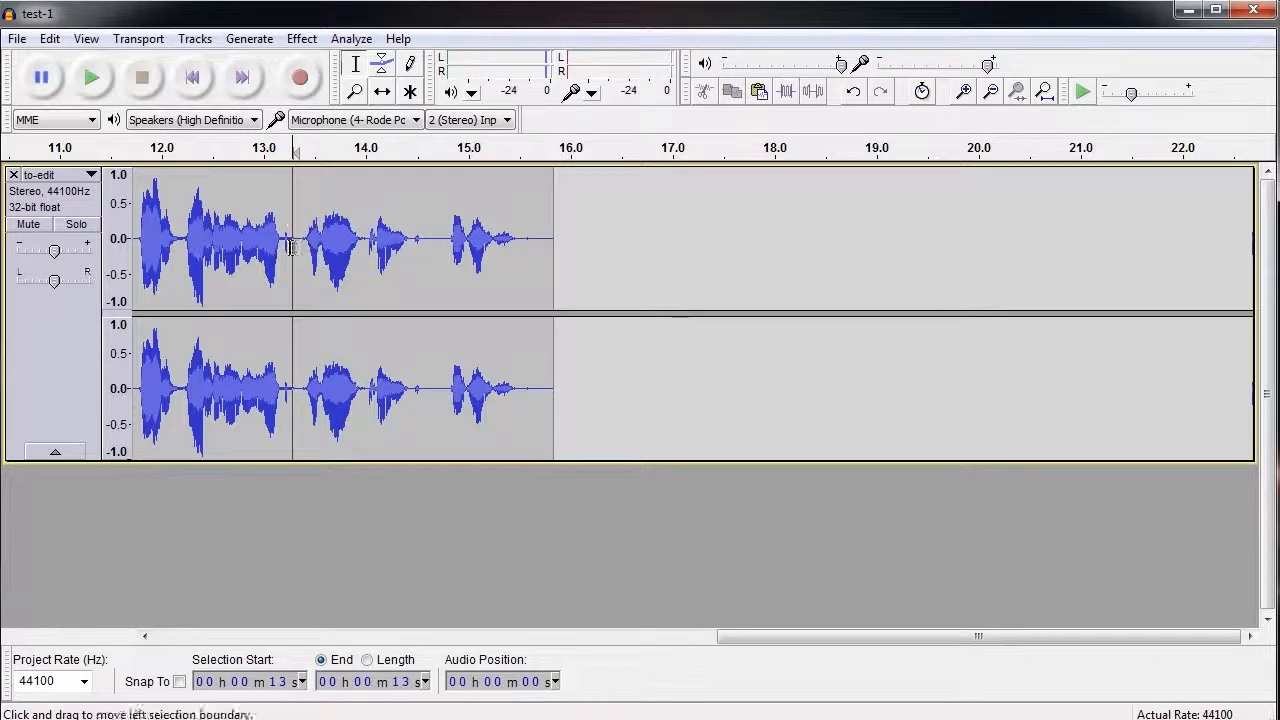
click(95, 76)
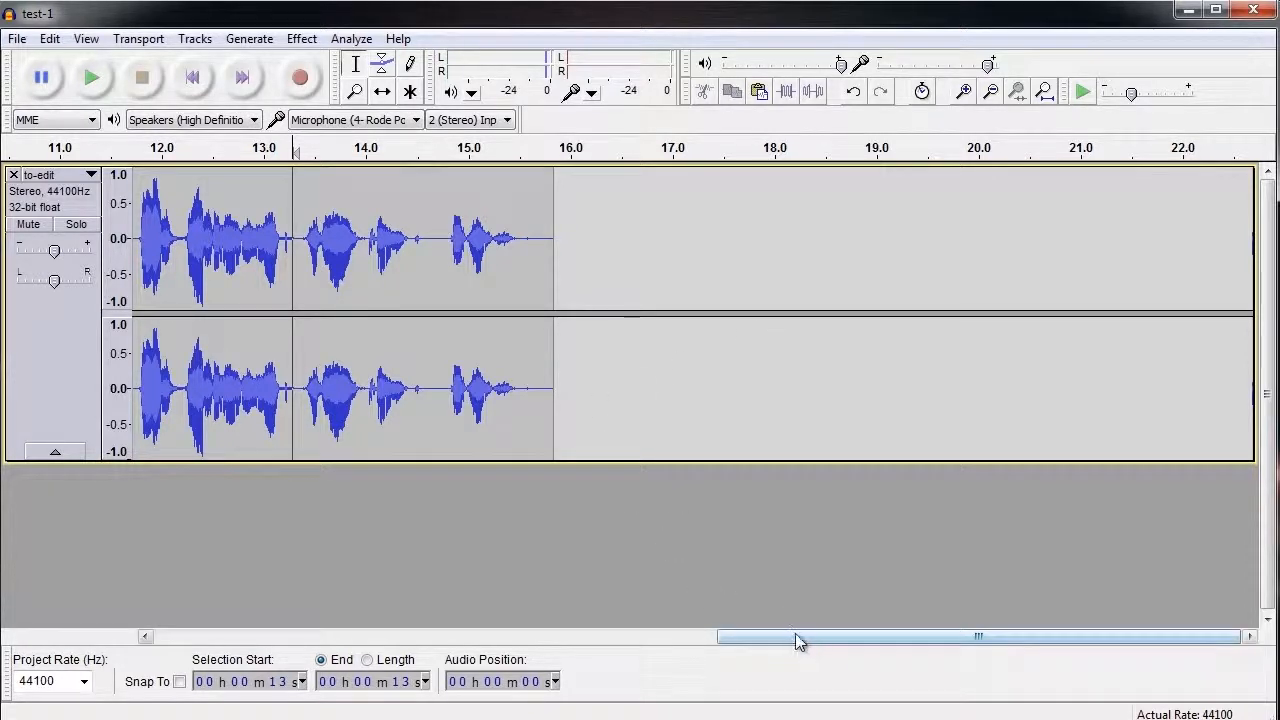
drag(796, 636, 200, 663)
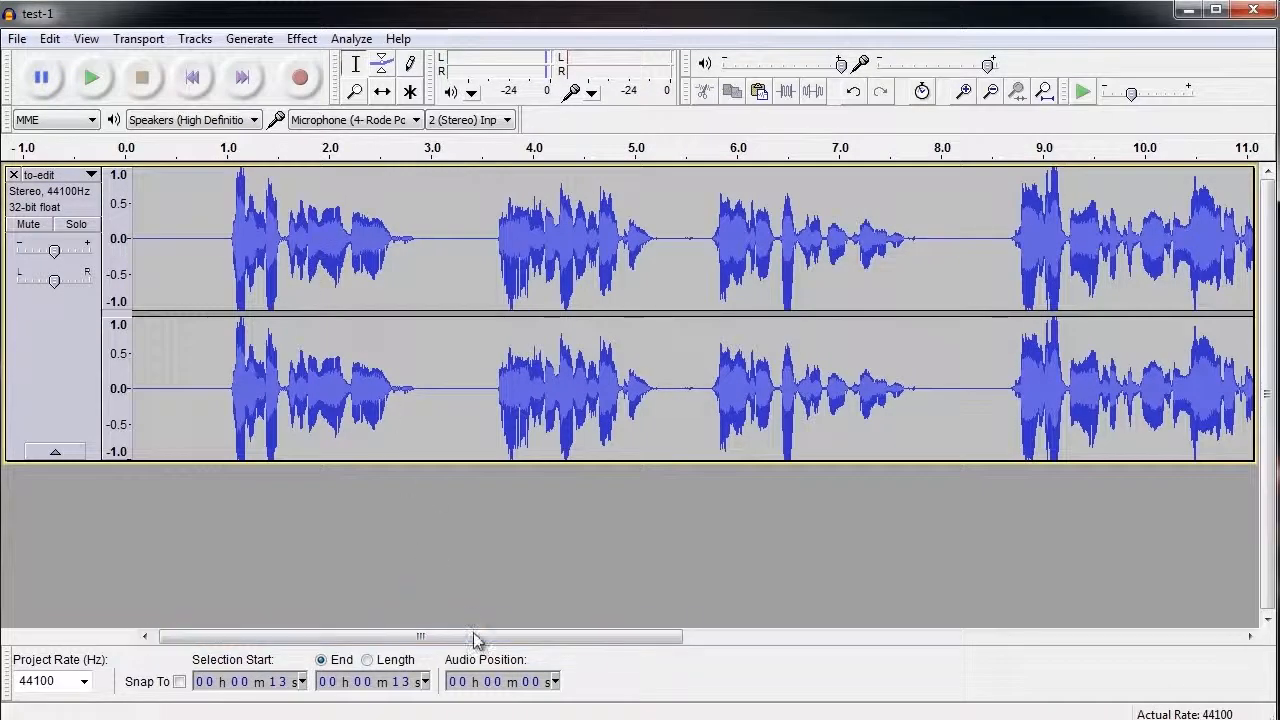
drag(471, 636, 517, 636)
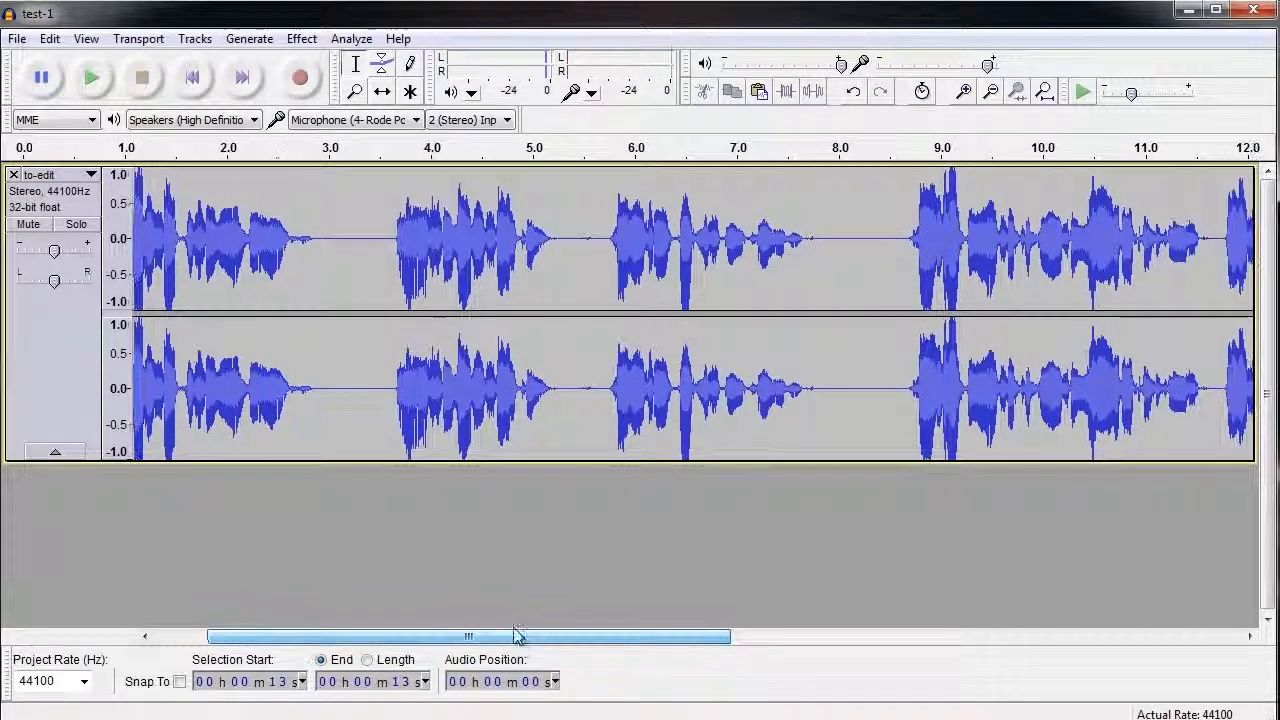
click(355, 91)
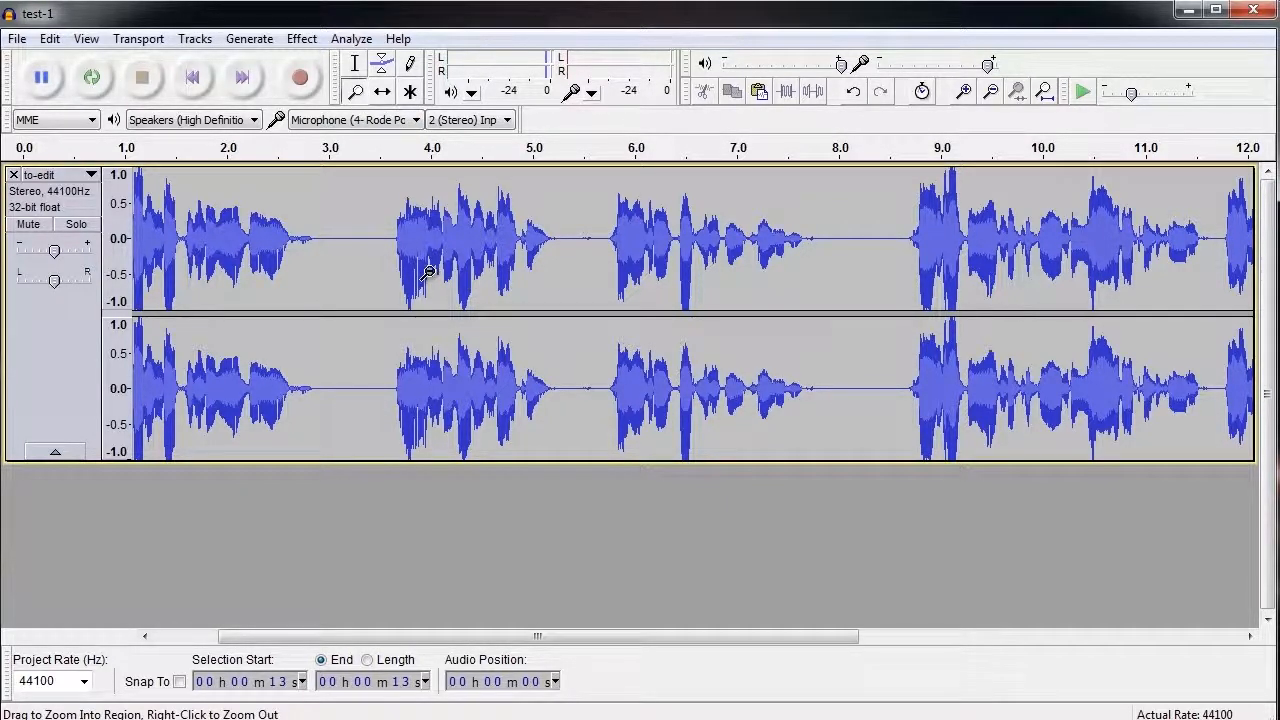
right_click(428, 272)
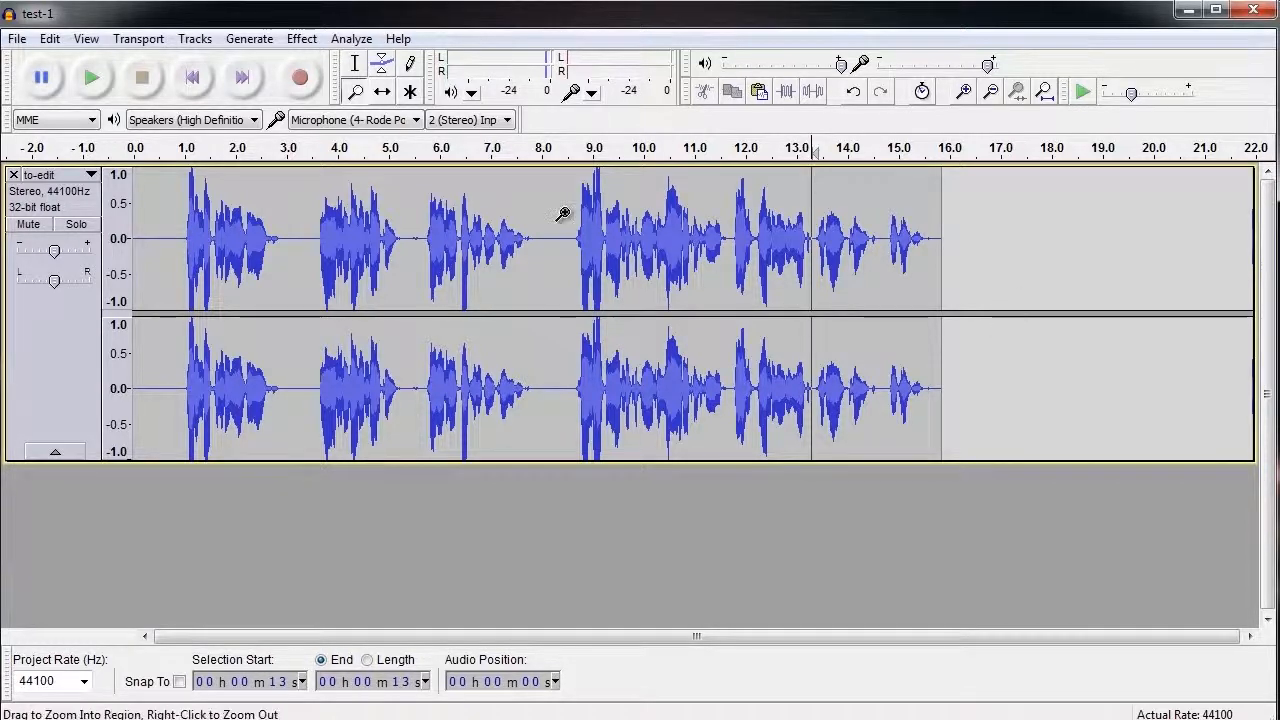
Open the list of project file commands
click(17, 40)
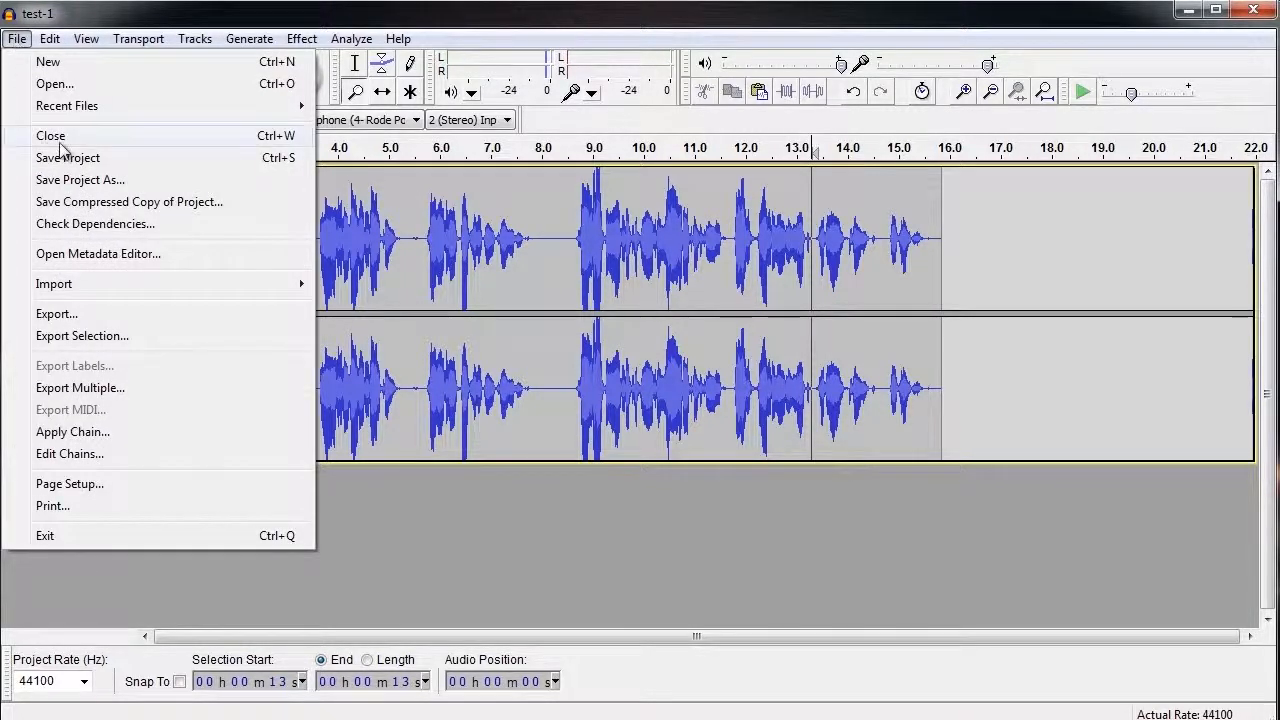